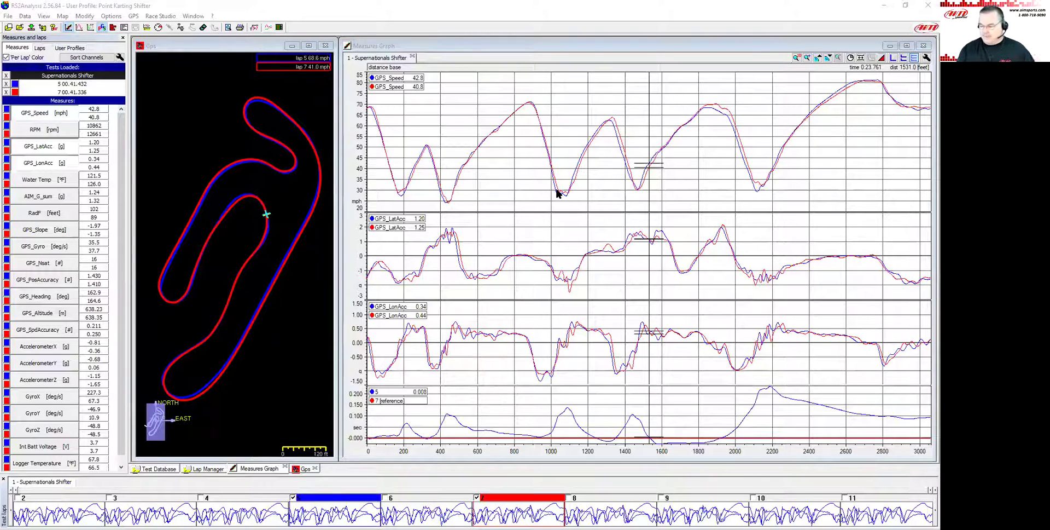
- Compare laps 5 and 7 at the speed peak and into the braking zone around 850 to 950 feet
mouse_move(526, 178)
left_mouse_down()
mouse_move(560, 181)
mouse_move(532, 177)
left_mouse_up()
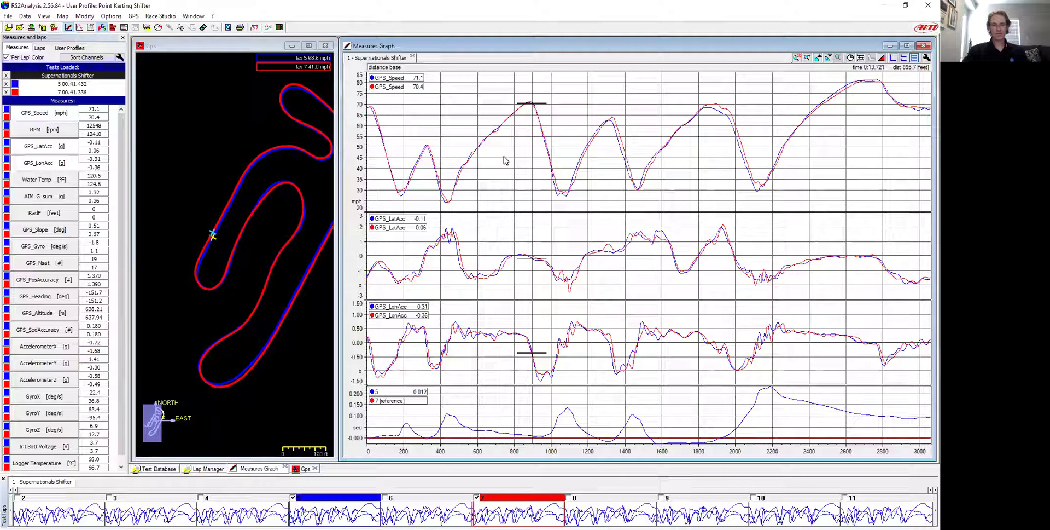
mouse_move(512, 157)
left_mouse_down()
mouse_move(527, 160)
mouse_move(522, 171)
left_mouse_up()
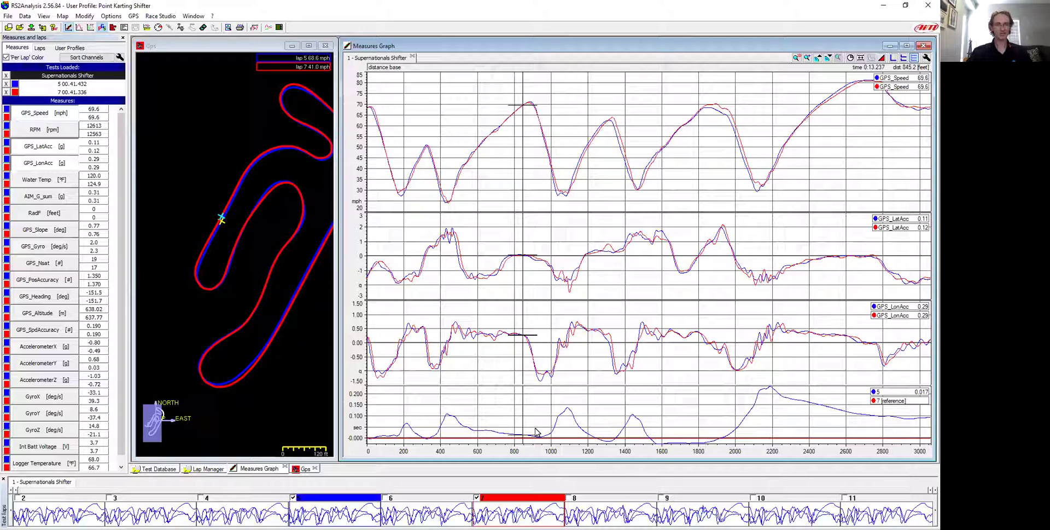
left_click_drag(524, 319, 542, 316)
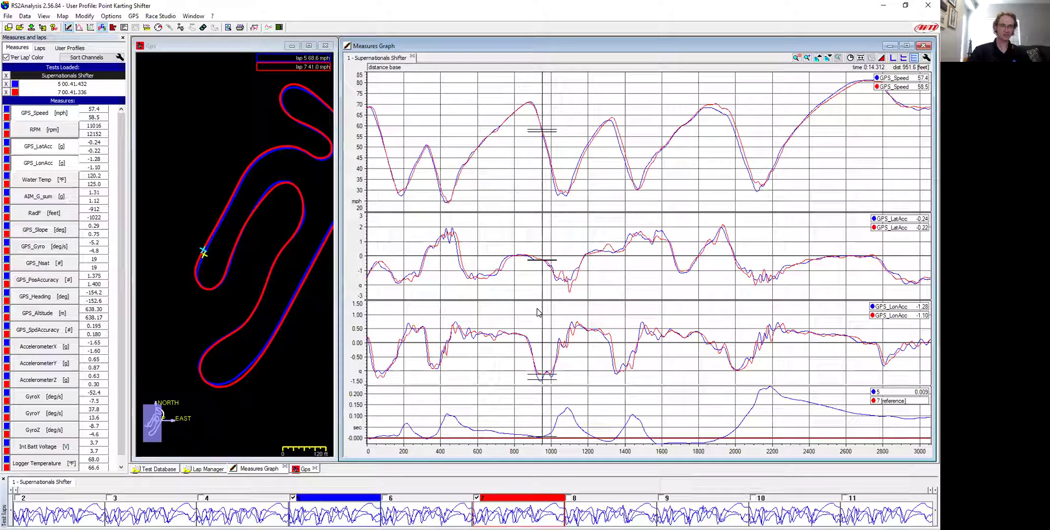
- Zoom the measures graph to about 850 to 1370 feet and enlarge the matching hairpin on the GPS map
left_click(798, 58)
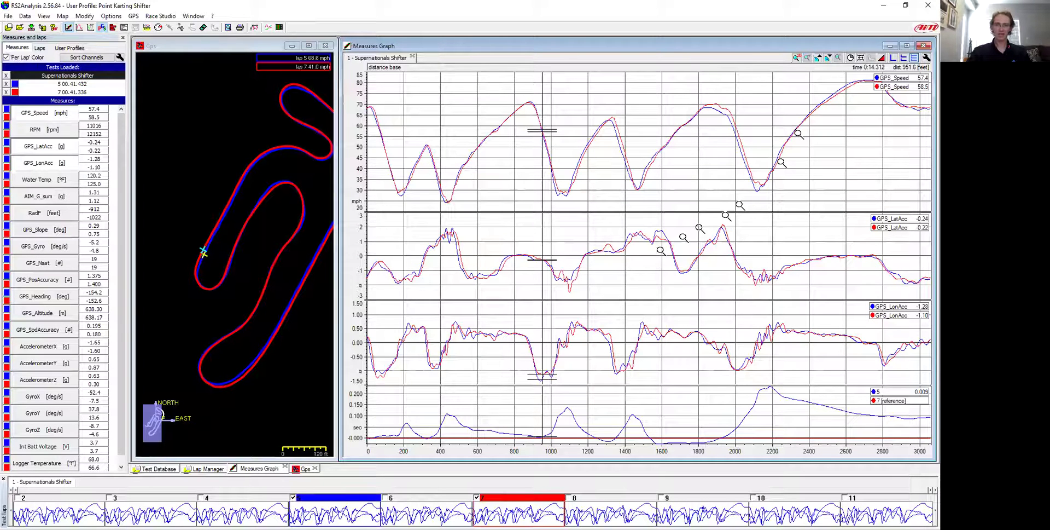
left_click_drag(524, 313, 625, 312)
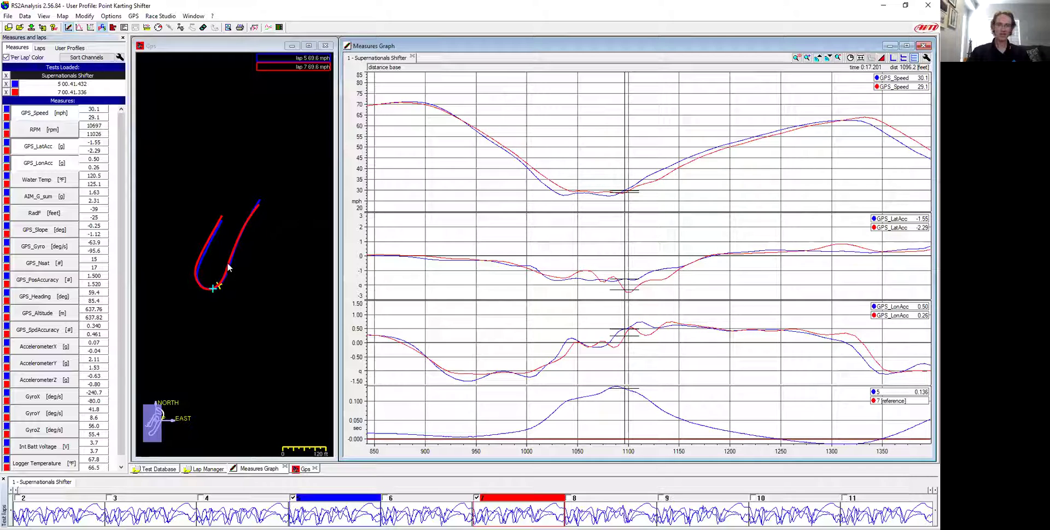
scroll(229, 267, "up", 1)
scroll(228, 267, "up", 2)
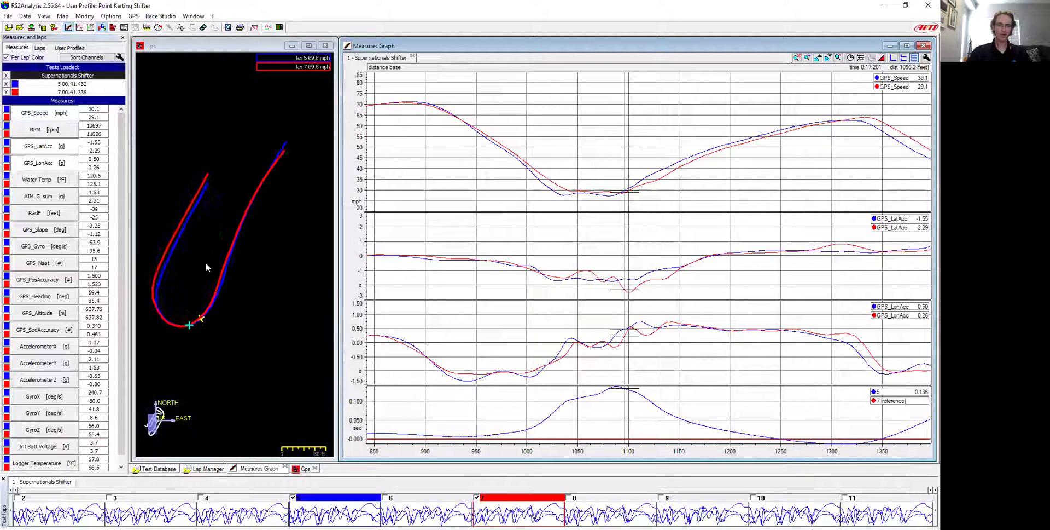
left_click_drag(203, 267, 239, 263)
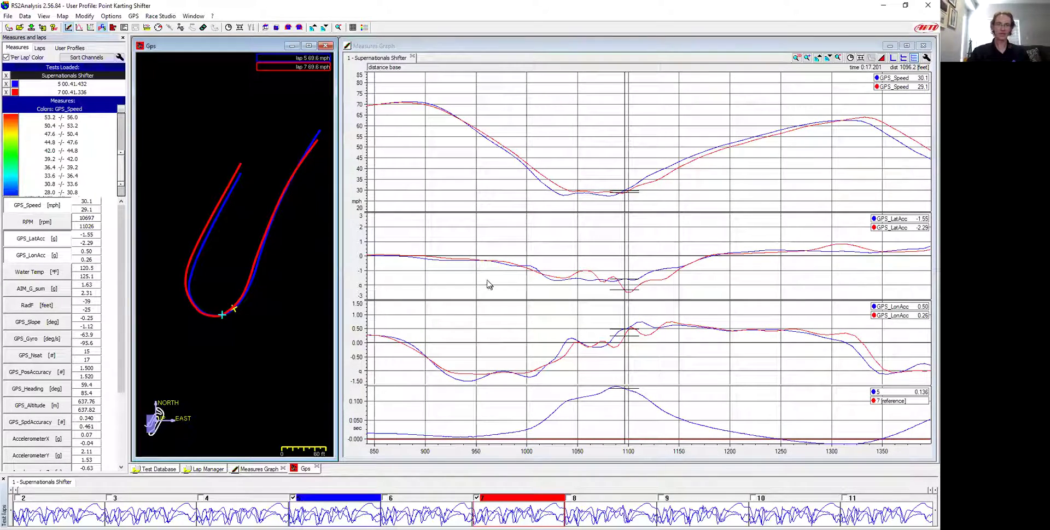
scroll(228, 270, "up", 3)
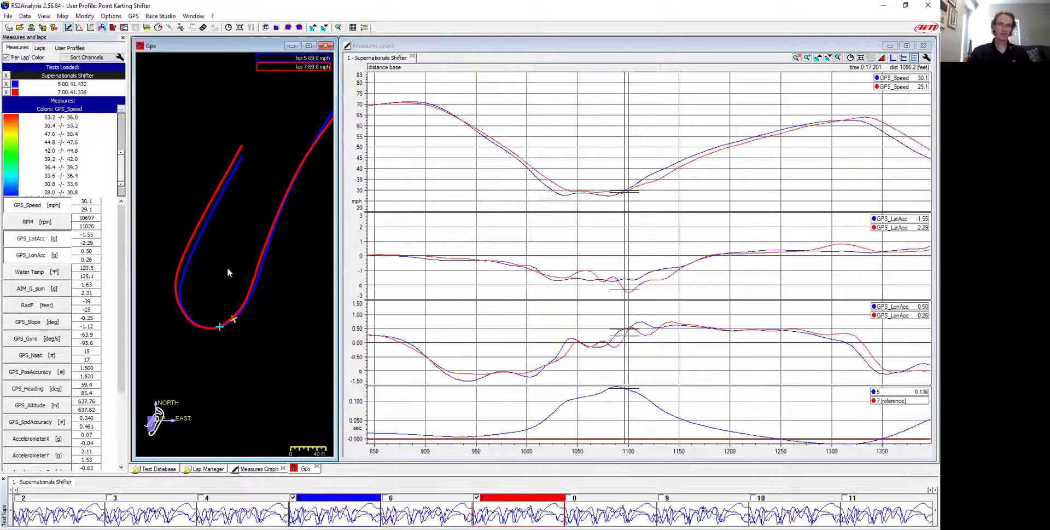
left_click_drag(230, 295, 242, 277)
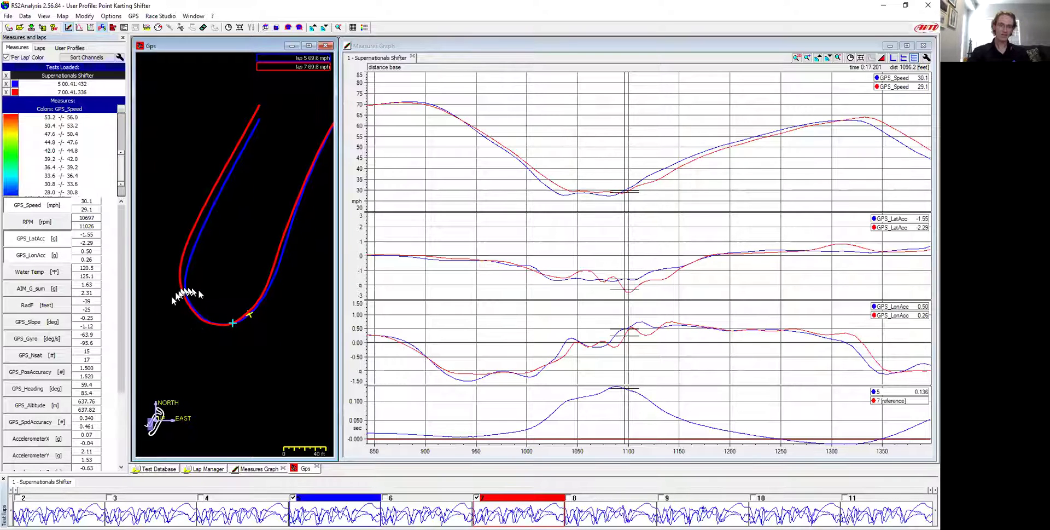
mouse_move(219, 327)
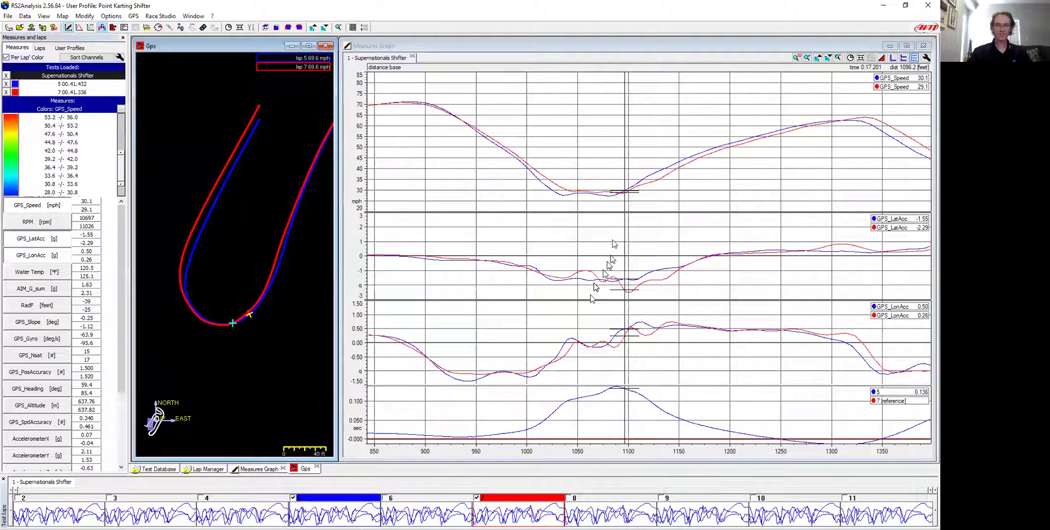
- Trace laps 5 and 7 with the graph cursor through the hairpin's braking zone, corner and exit up to about 1275 feet
left_click_drag(625, 206, 652, 204)
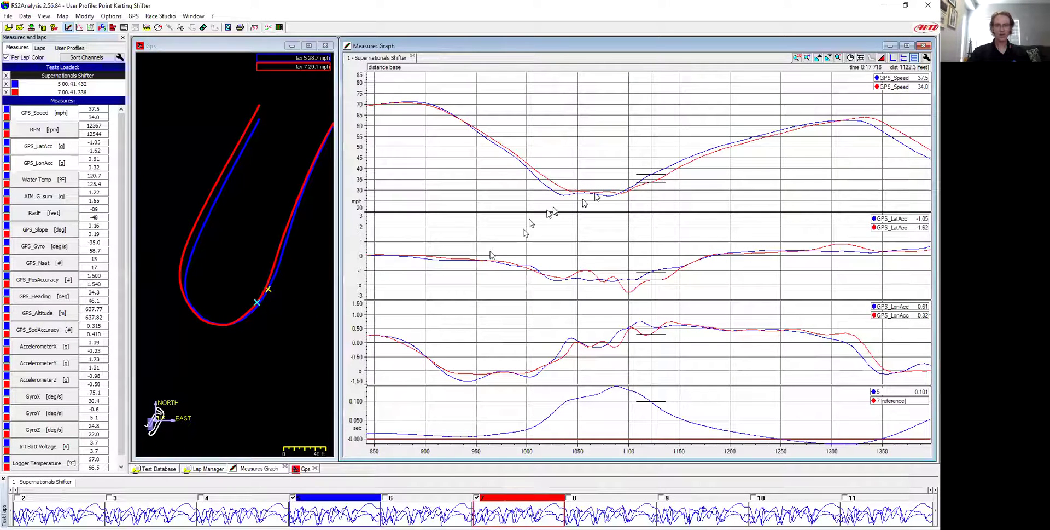
left_click_drag(667, 199, 689, 197)
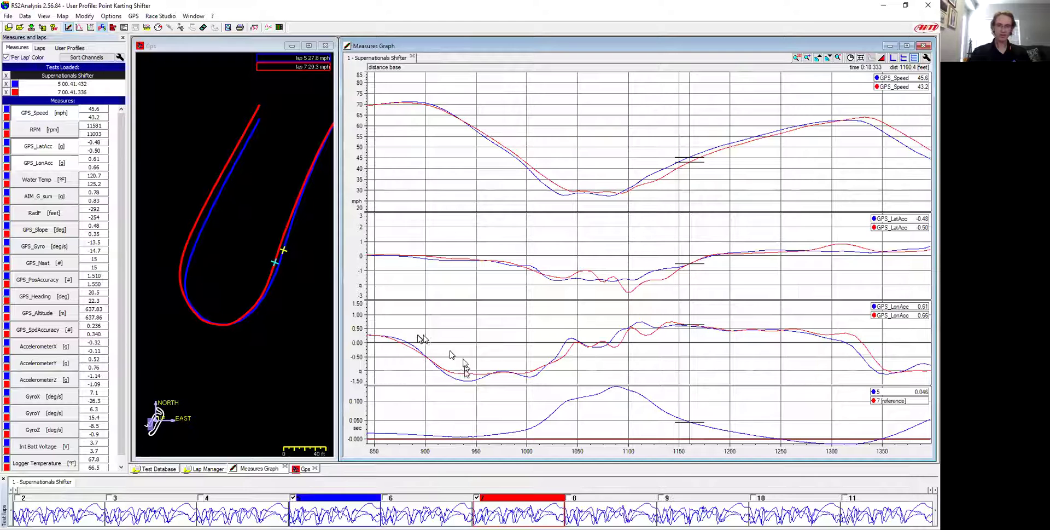
left_click(402, 339)
left_click_drag(402, 340, 456, 361)
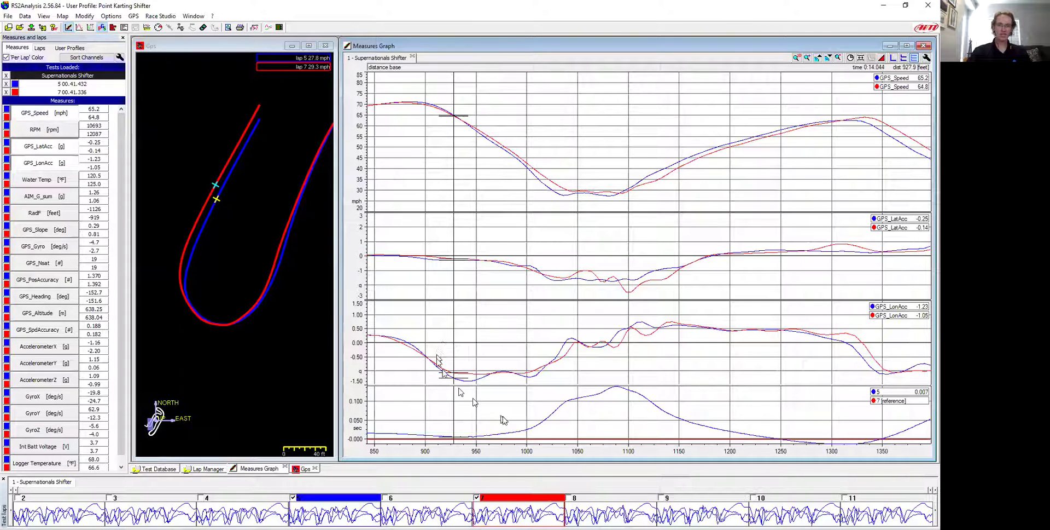
left_click_drag(509, 423, 542, 411)
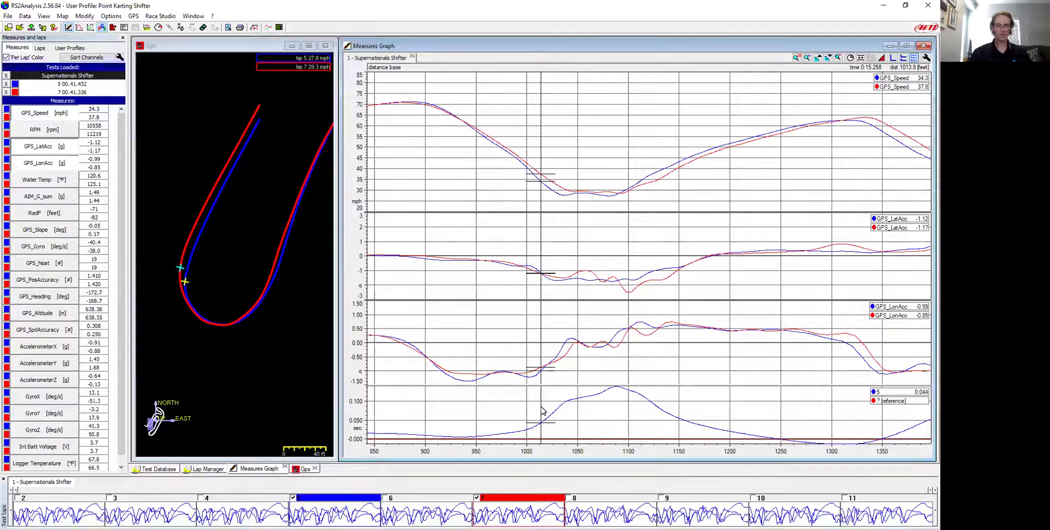
left_click_drag(522, 422, 807, 416)
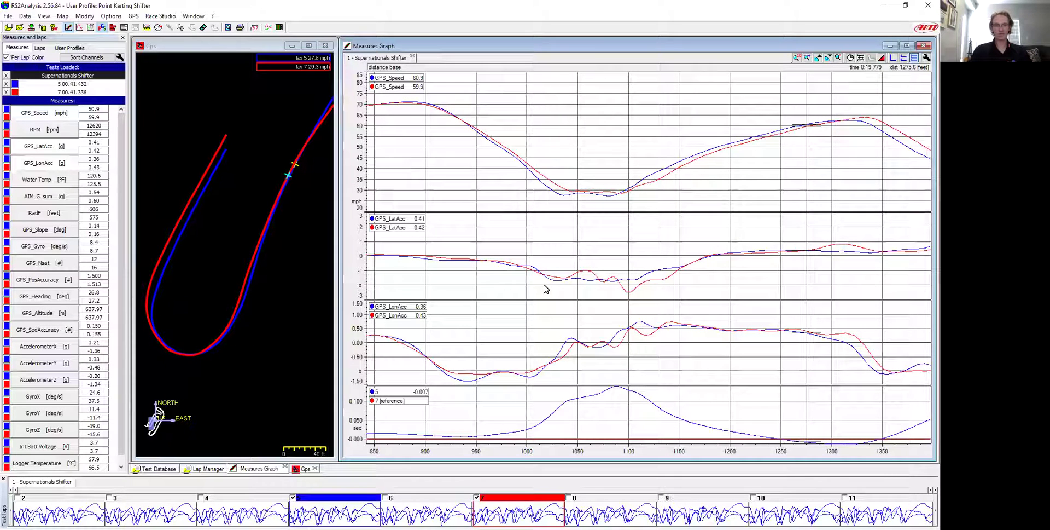
- Restore the full-lap graph, mark the point near 1860 feet and enlarge the southern hairpin on the GPS map
left_click(840, 58)
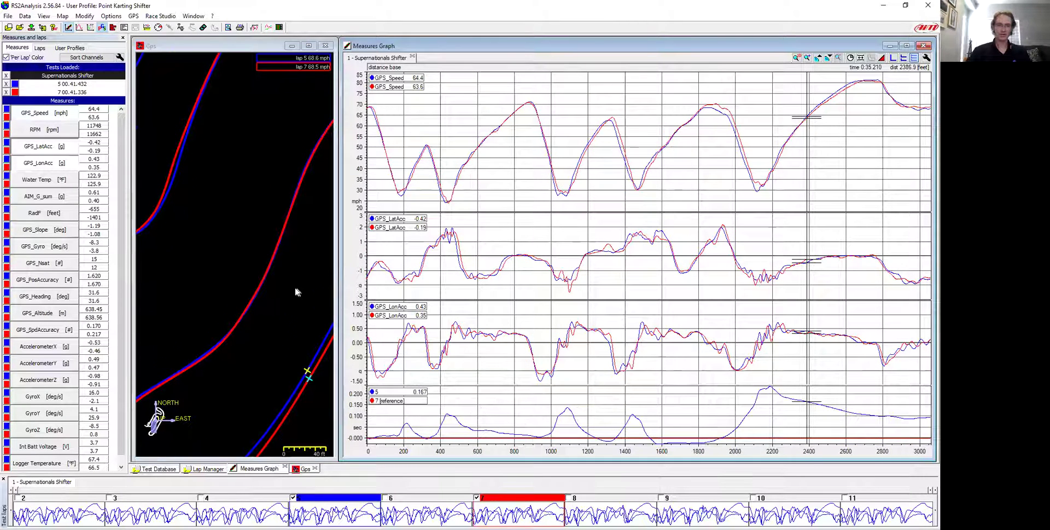
scroll(295, 289, "down", 1)
scroll(295, 290, "down", 2)
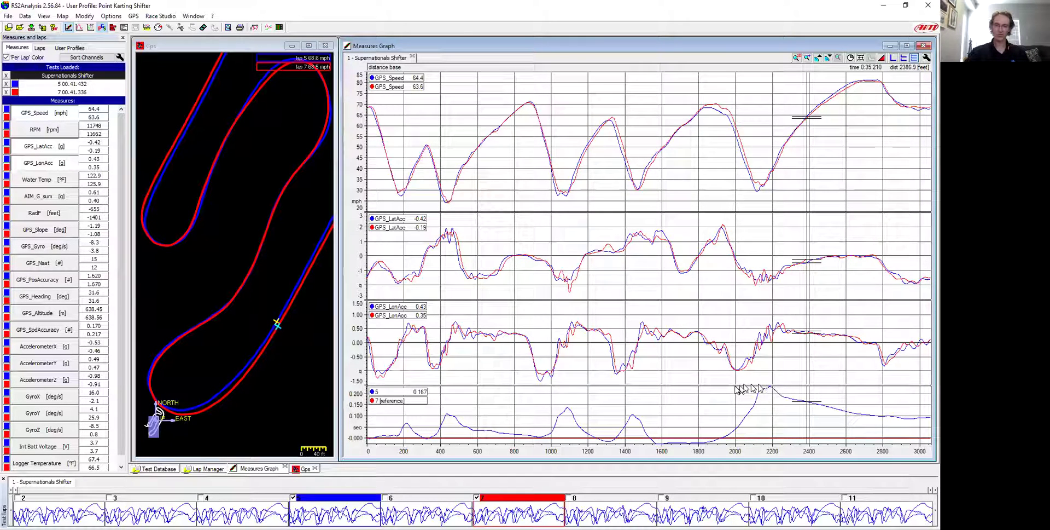
left_click(710, 435)
left_click(230, 379)
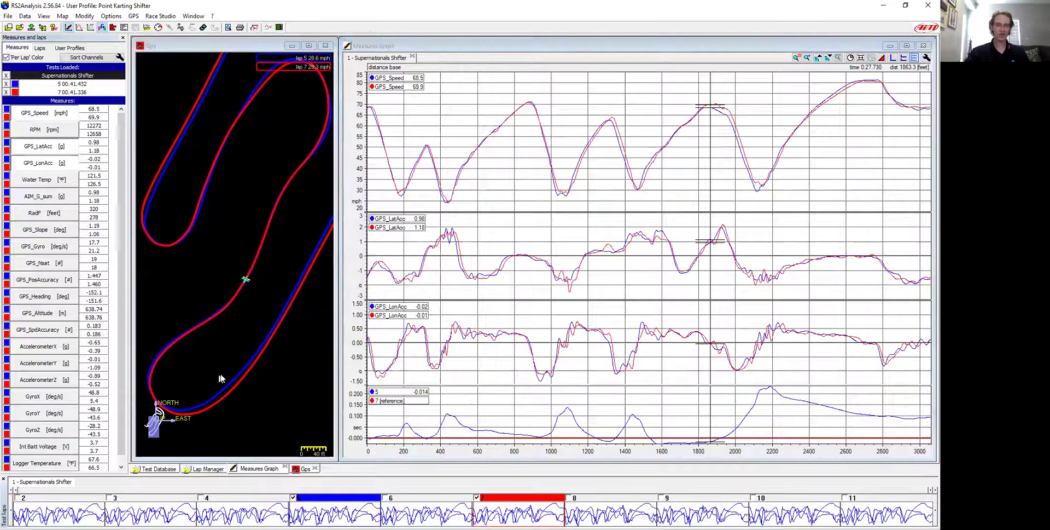
scroll(238, 339, "up", 3)
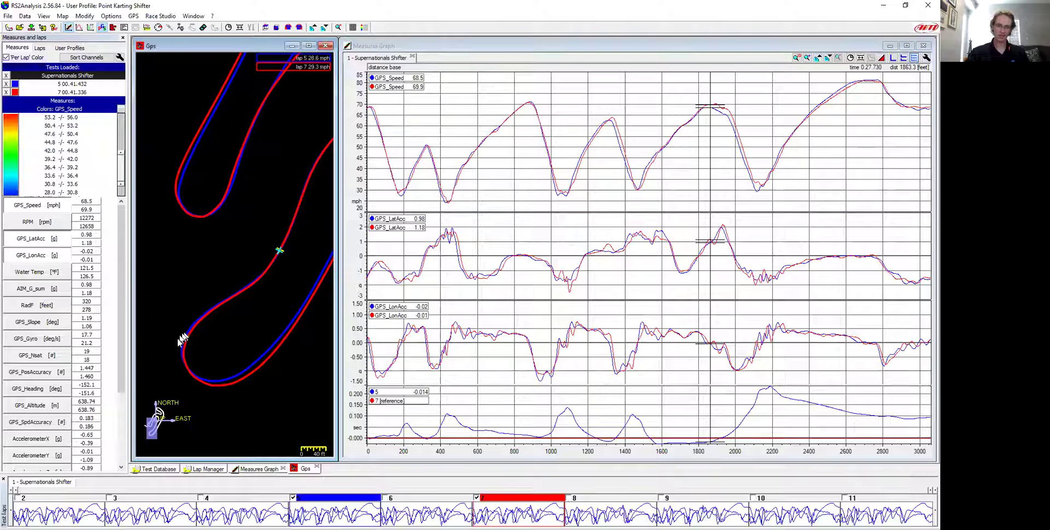
scroll(186, 339, "up", 3)
left_click_drag(203, 367, 258, 232)
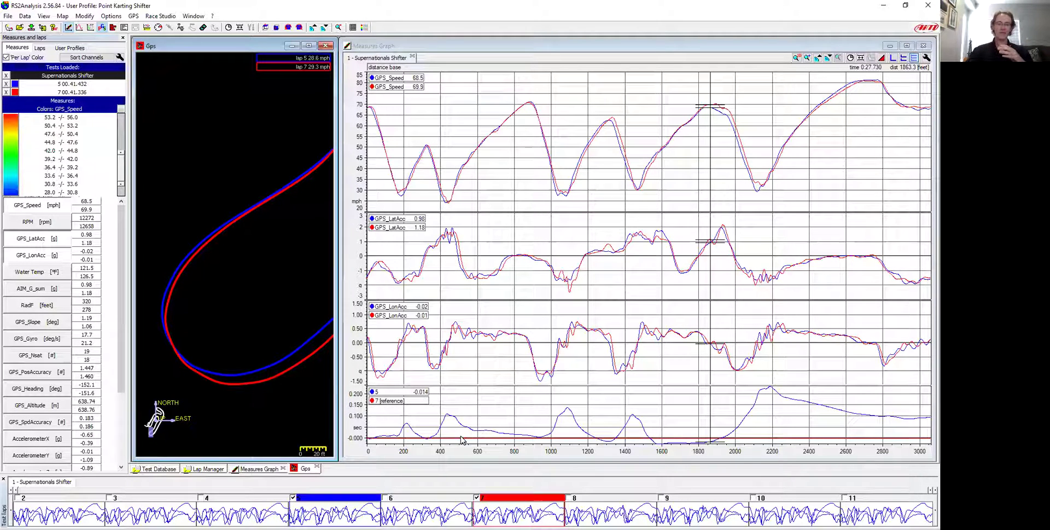
- Return the GPS map to a view of the whole circuit
scroll(298, 315, "down", 3)
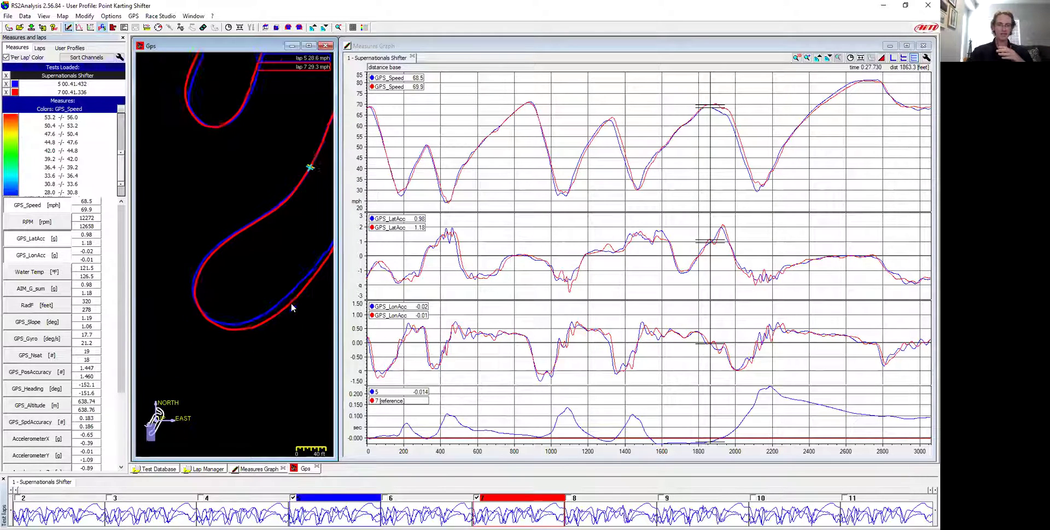
scroll(290, 302, "down", 3)
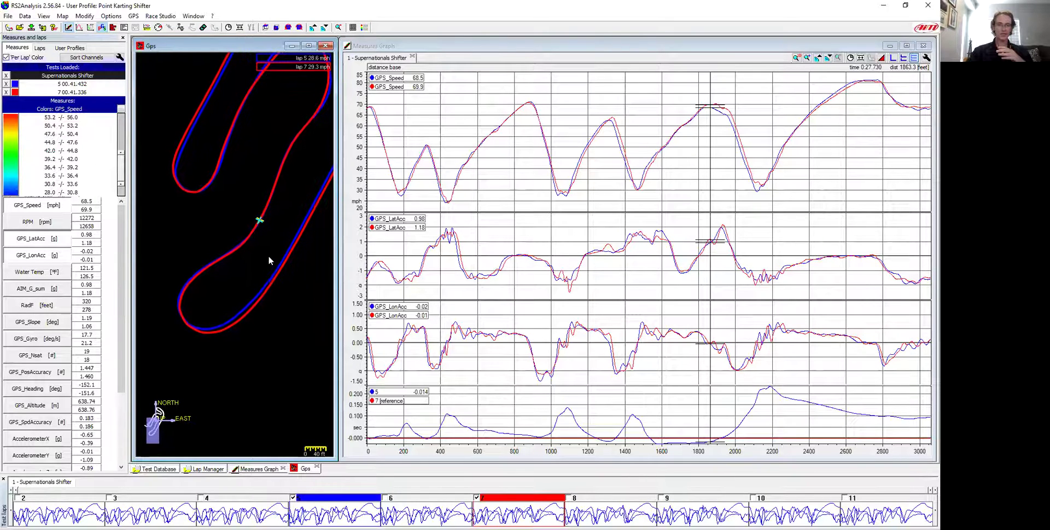
scroll(268, 255, "down", 2)
scroll(269, 243, "down", 2)
left_click_drag(270, 243, 260, 251)
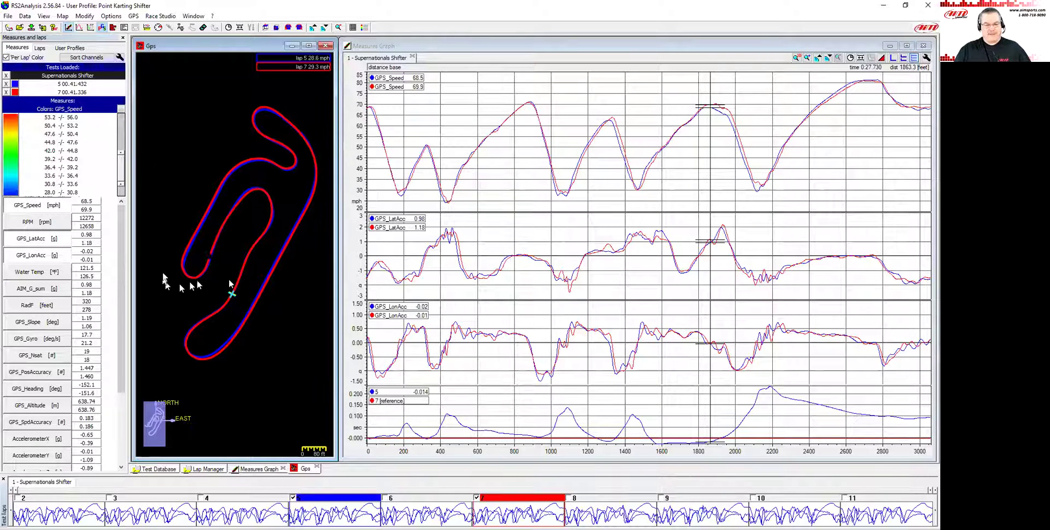
- Examine the gap between the lap 5 and lap 7 lines on the straight leading into the western hairpin
scroll(200, 244, "up", 1)
scroll(201, 240, "up", 1)
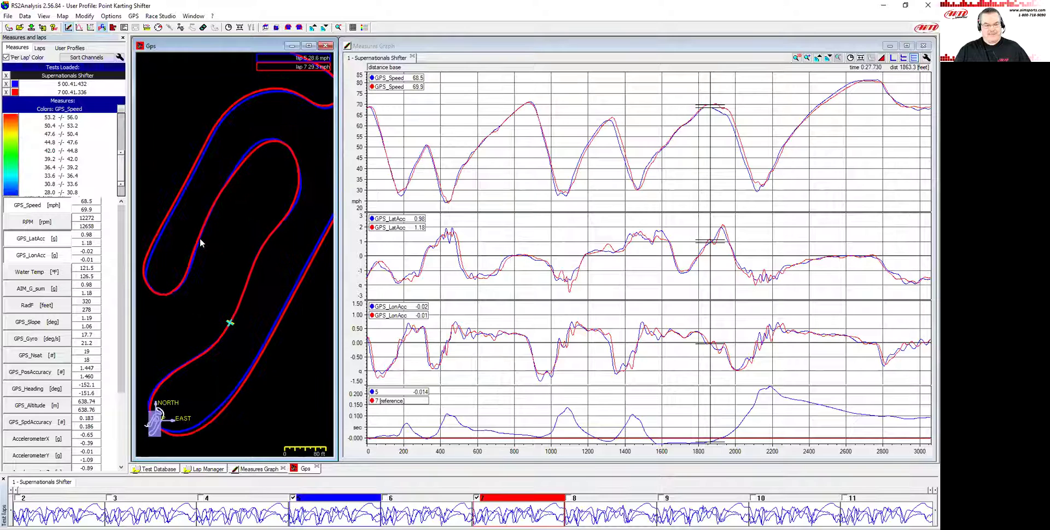
scroll(196, 208, "up", 2)
scroll(216, 236, "up", 3)
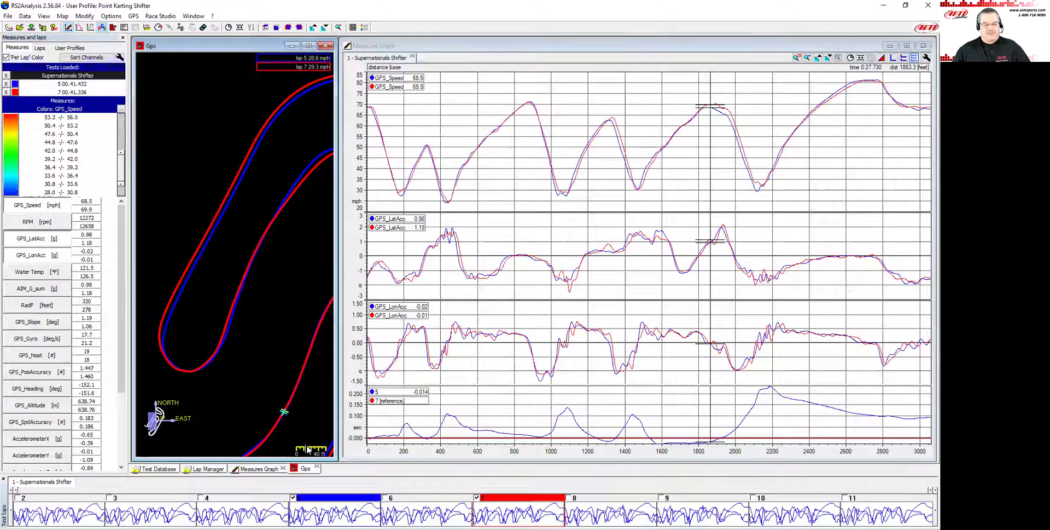
left_click_drag(251, 202, 218, 224)
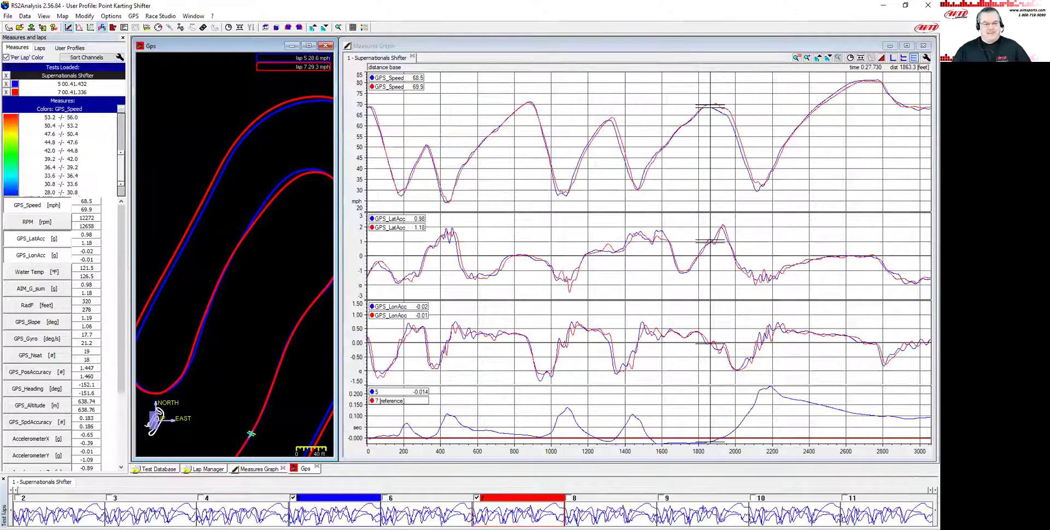
left_click_drag(204, 227, 248, 213)
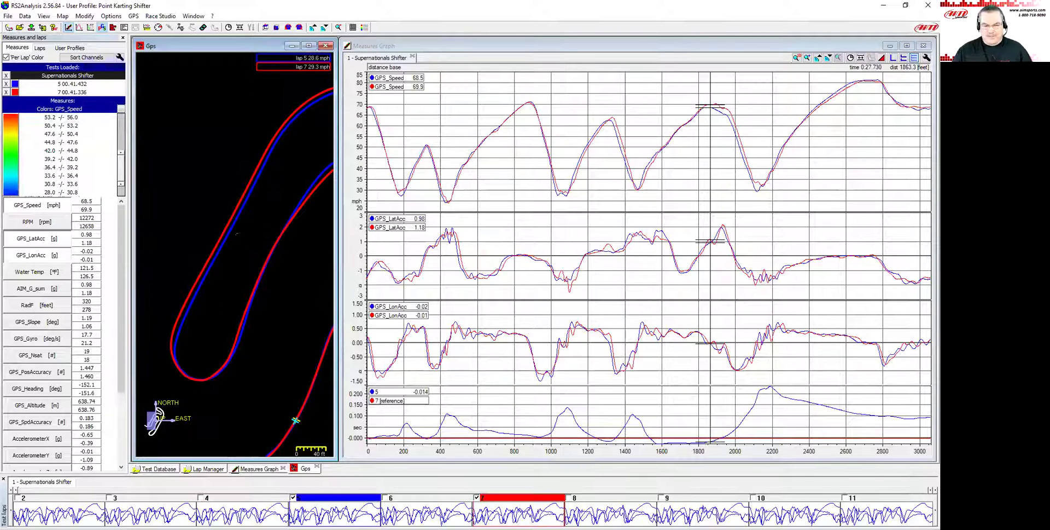
scroll(234, 248, "up", 2)
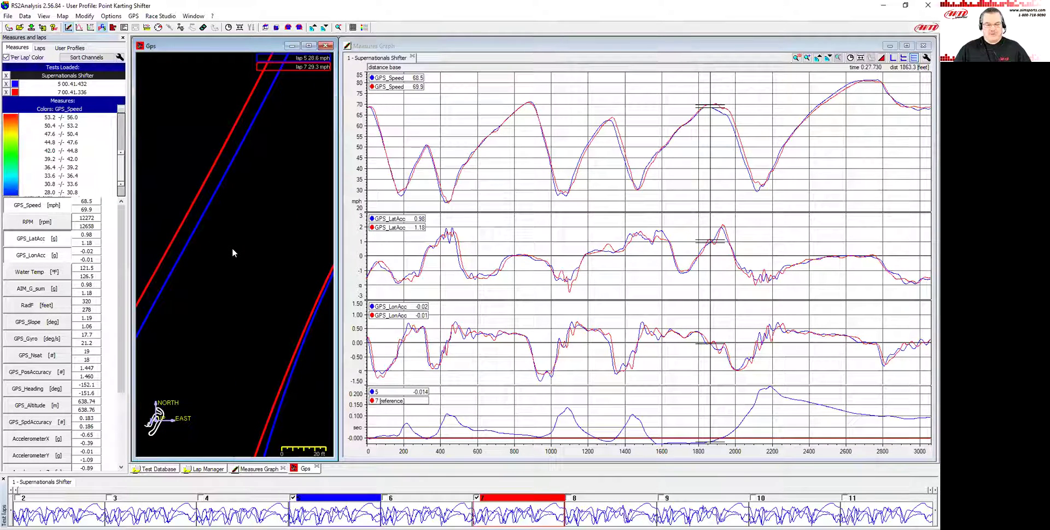
scroll(232, 247, "down", 1)
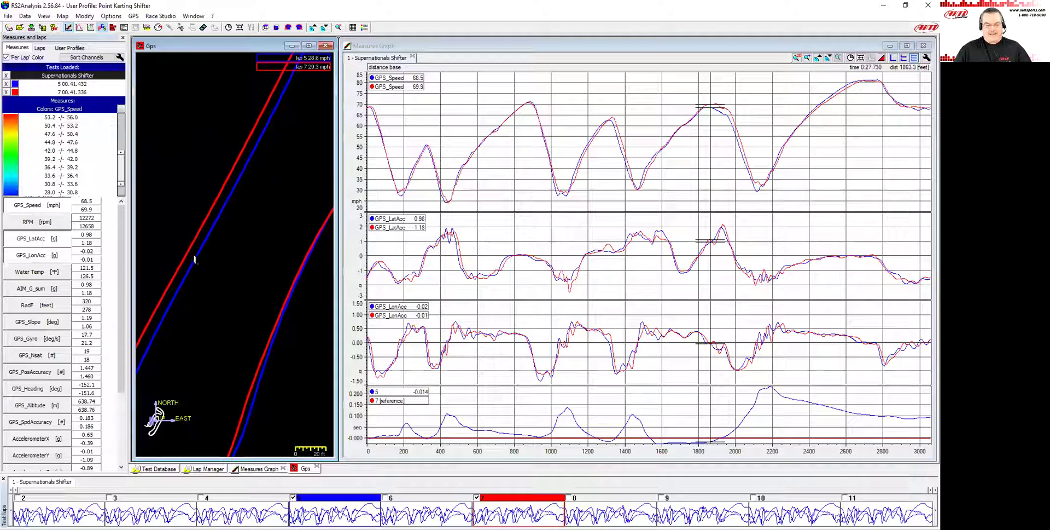
scroll(241, 229, "down", 2)
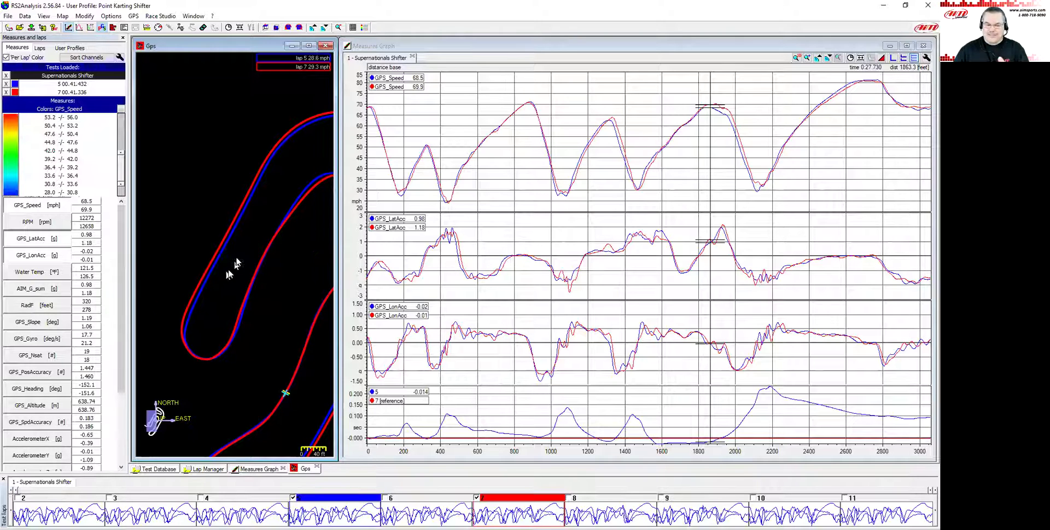
left_click_drag(235, 268, 204, 252)
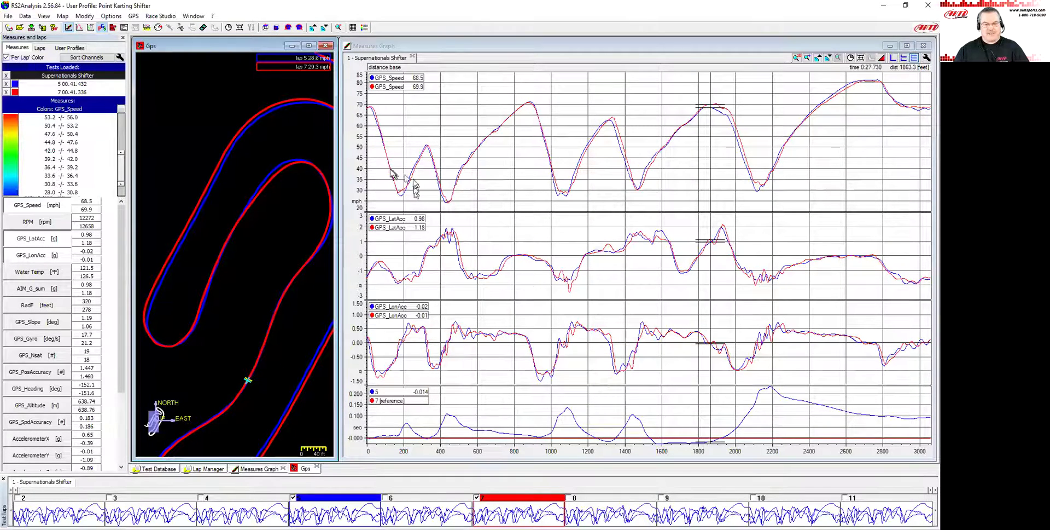
- Locate the lap start and the point near 295 feet between the first two corners, and view the whole circuit
left_click(369, 168)
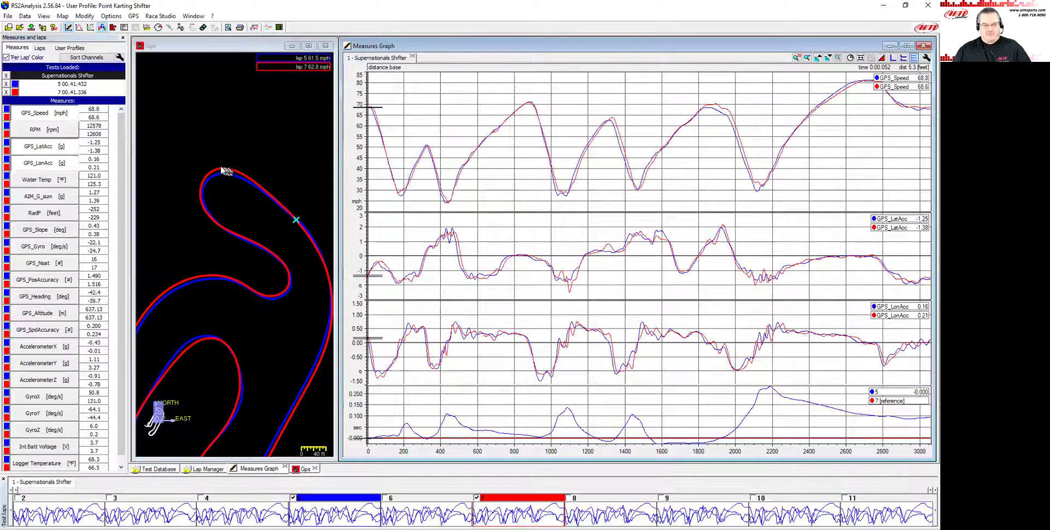
left_click(235, 240)
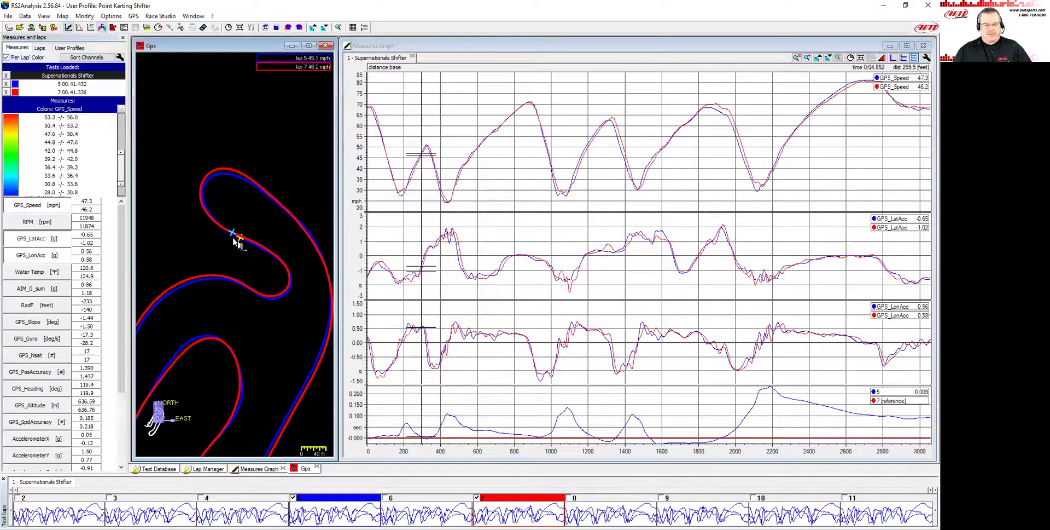
mouse_move(233, 235)
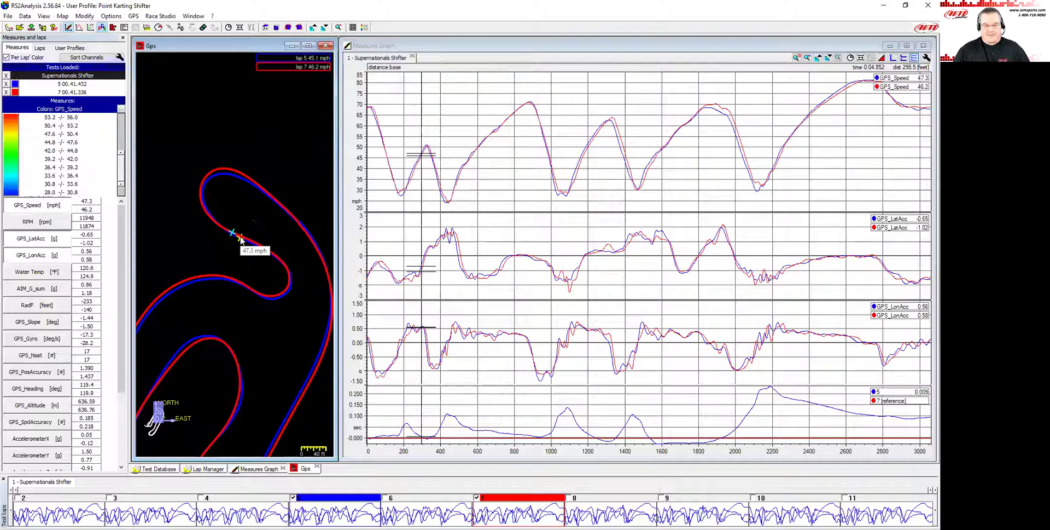
scroll(260, 214, "down", 1)
left_click_drag(256, 317, 291, 219)
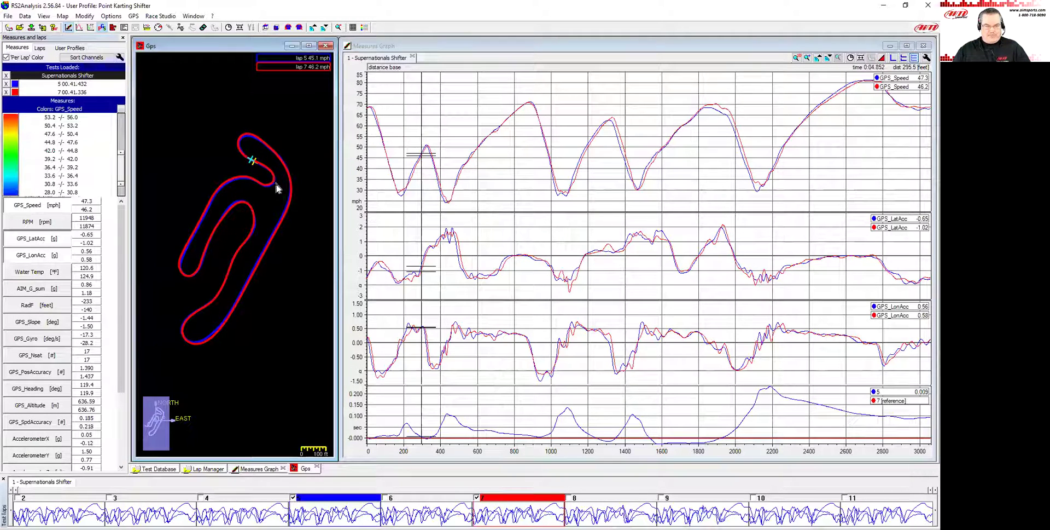
- Locate the points near 2124 and 2047 feet around the southern hairpin and enlarge that hairpin on the GPS map
scroll(276, 186, "up", 2)
left_click(245, 143)
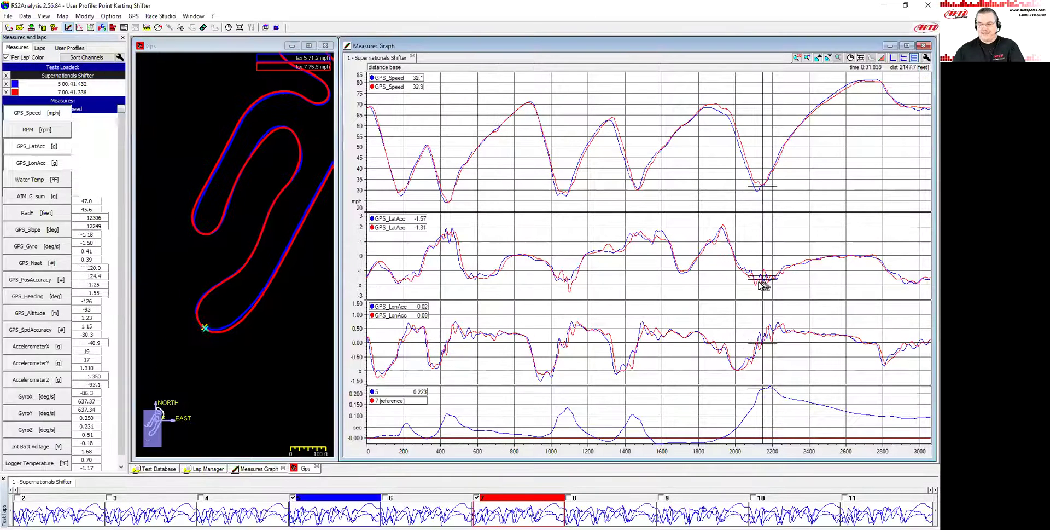
left_click(759, 278)
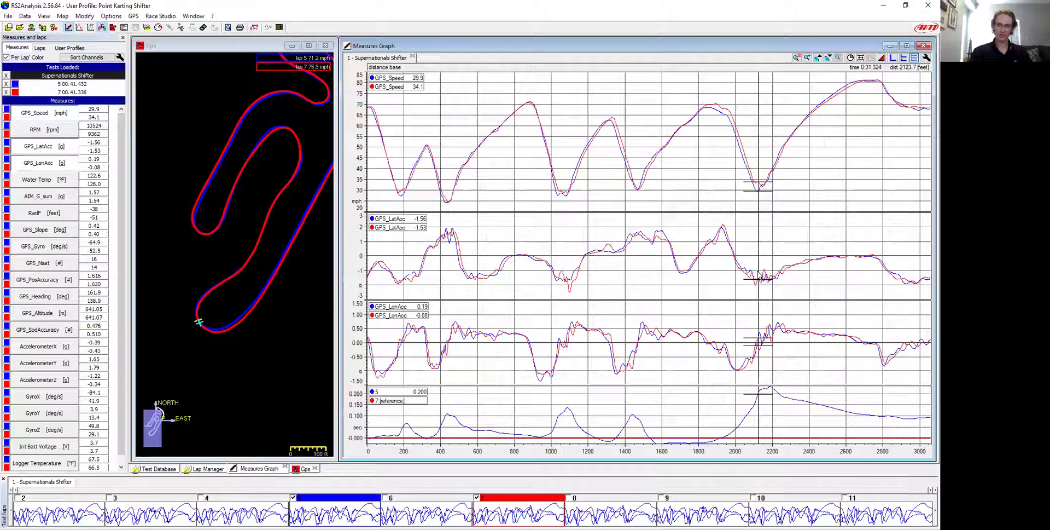
left_click(745, 345)
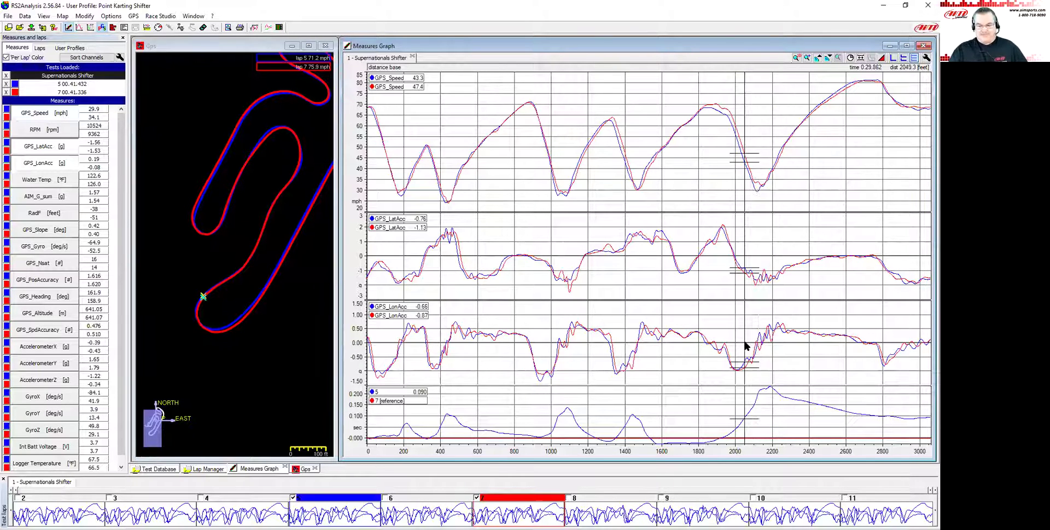
left_click(743, 337)
left_click(744, 333)
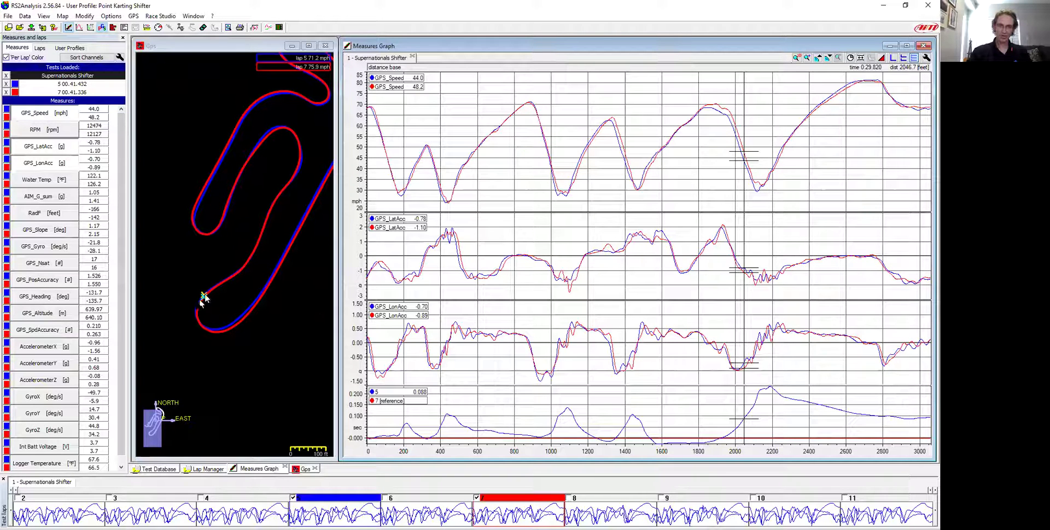
scroll(206, 300, "up", 3)
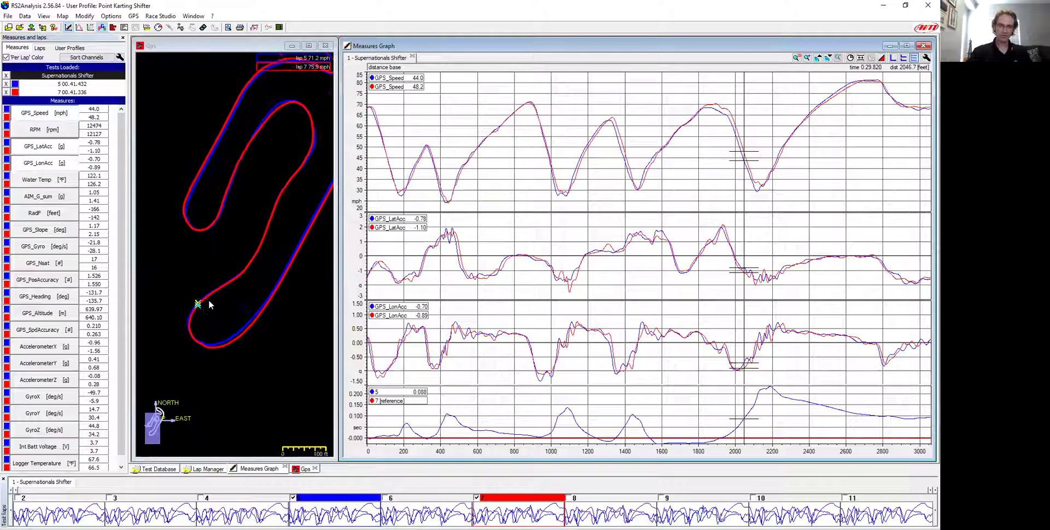
left_click(224, 327)
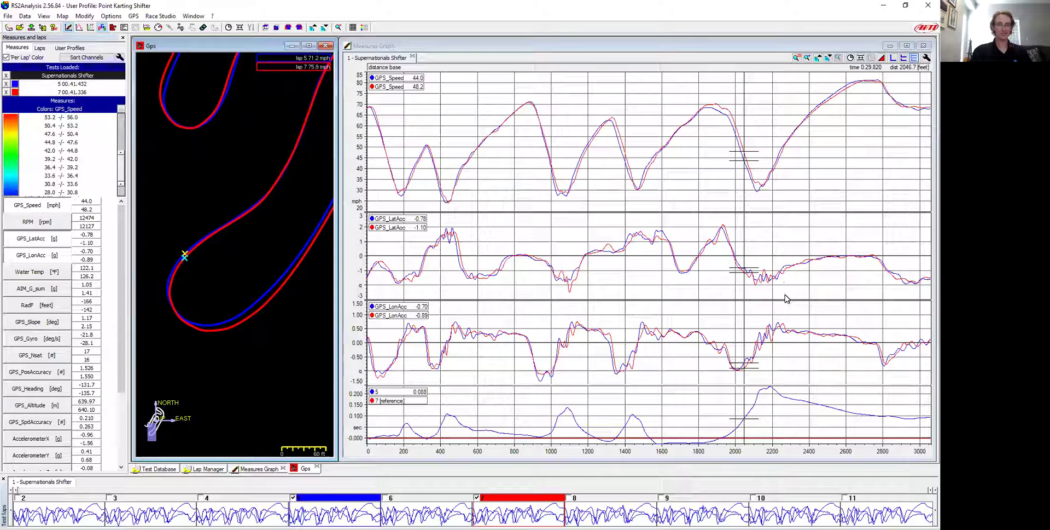
- Close the Supernationals Shifter test and open the PKRA L206 test
left_click(413, 58)
left_click(186, 192)
double_click(186, 192)
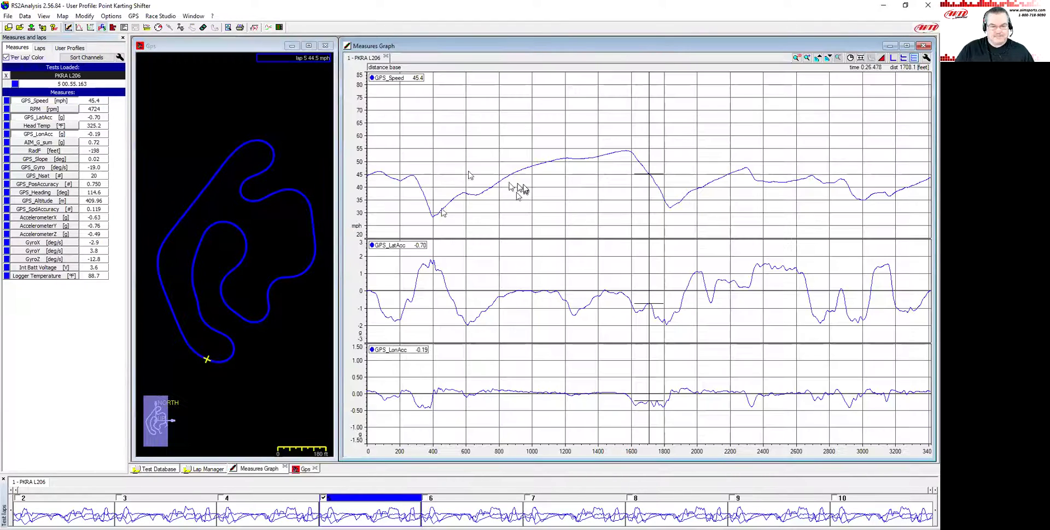
- Rescale the GPS_Speed and GPS_LonAcc graphs to fit their traces and mark the point near 1142 feet
double_click(359, 137)
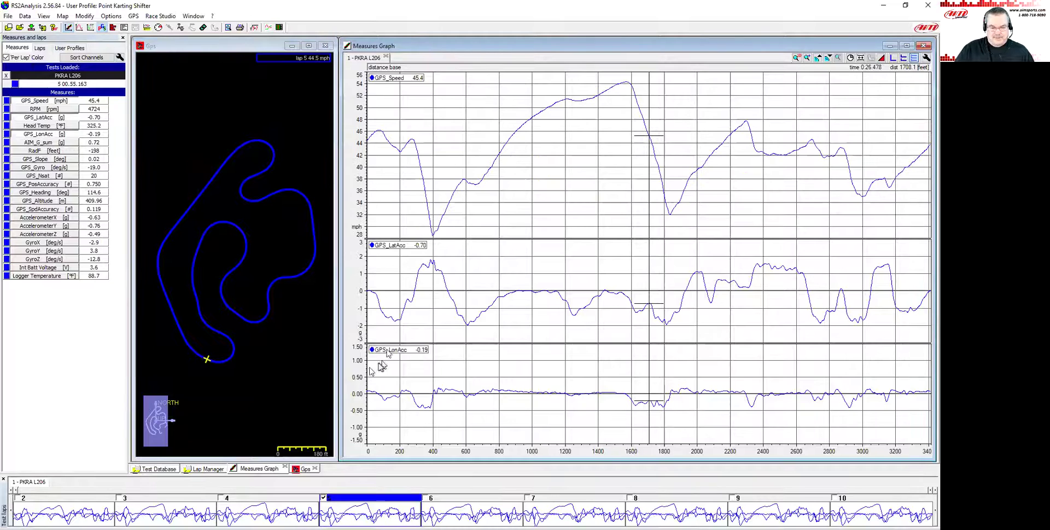
double_click(358, 378)
left_click(556, 169)
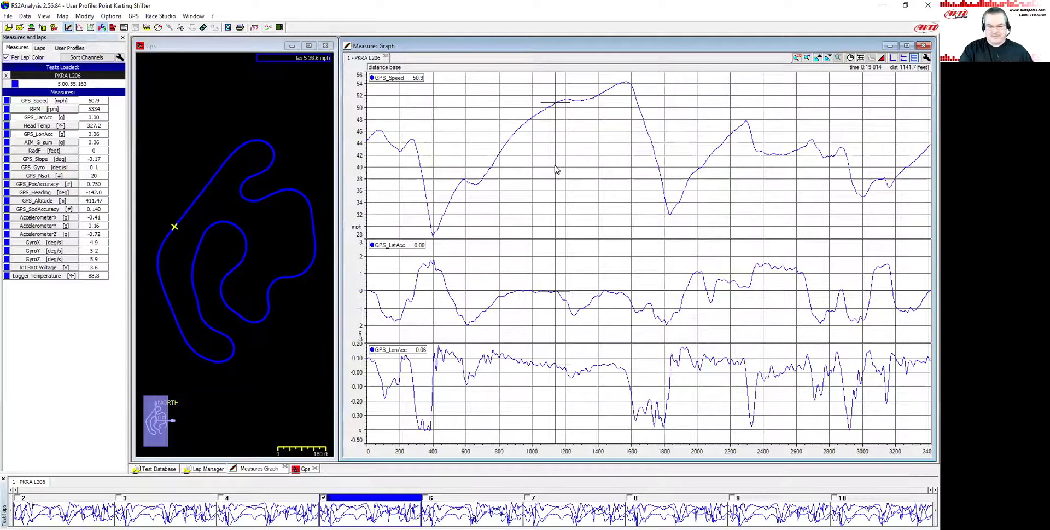
- Add lap 7 to the comparison with lap 5 and return to the list of measured channels
left_click(40, 49)
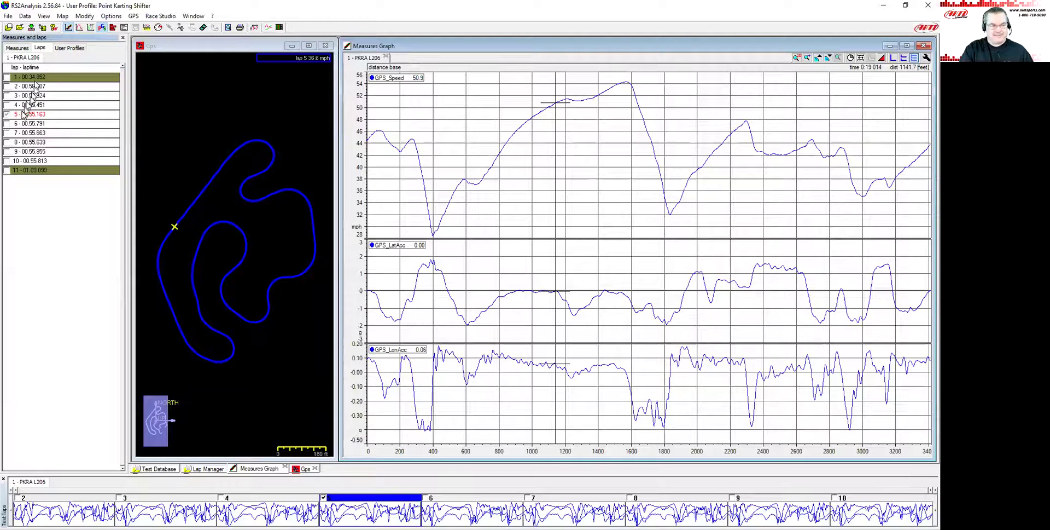
left_click(7, 133)
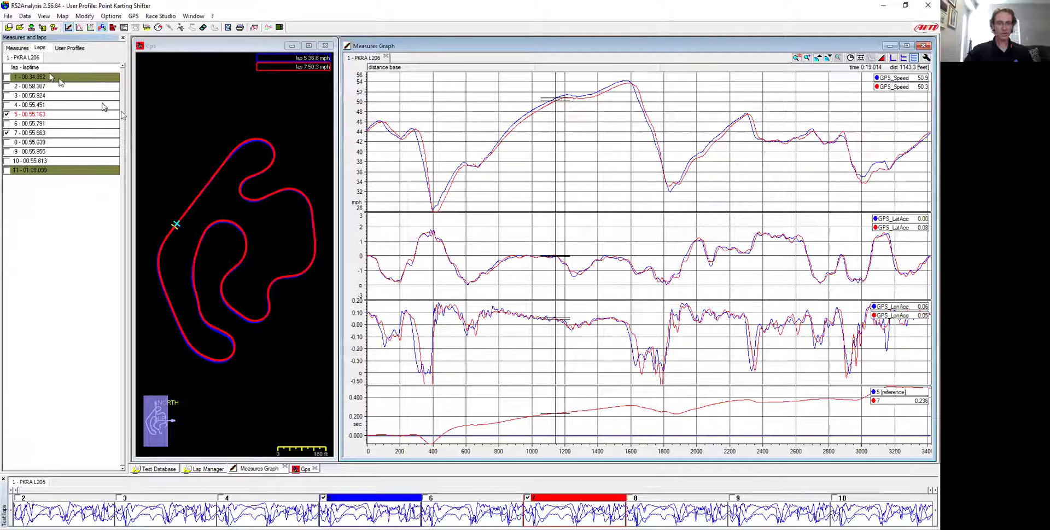
left_click(17, 48)
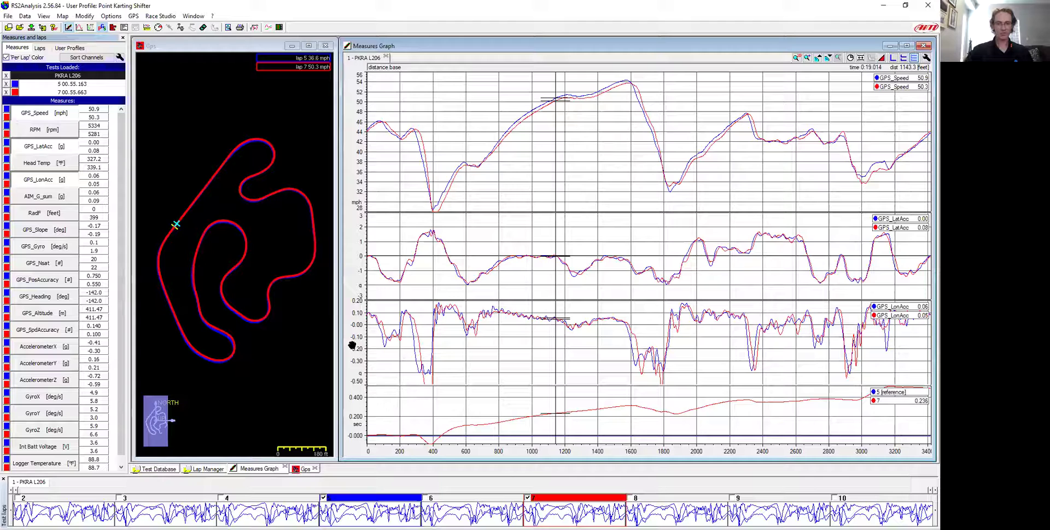
- Examine the time difference near 327 and 2515 feet, and at the first slow corner from about 294 to 398 feet
left_click(422, 424)
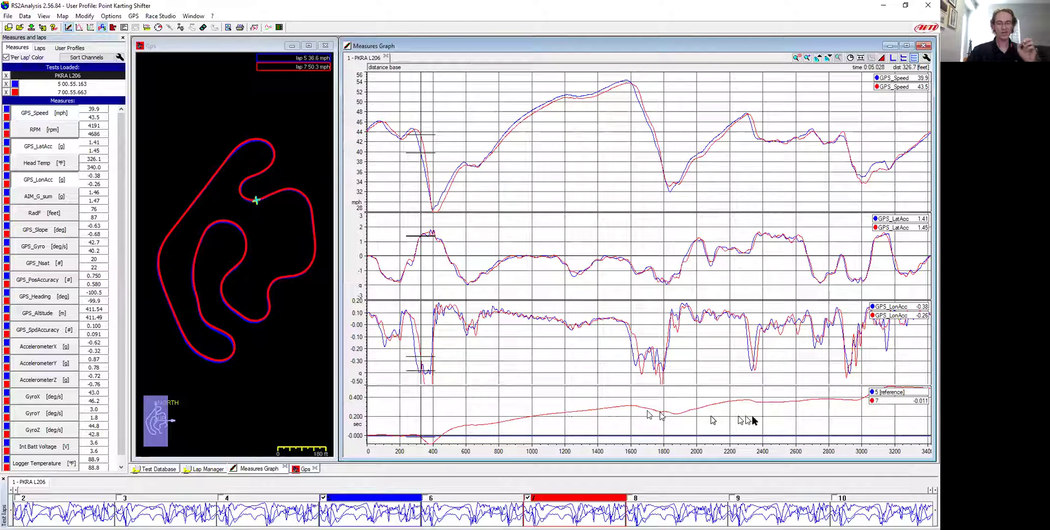
left_click(782, 409)
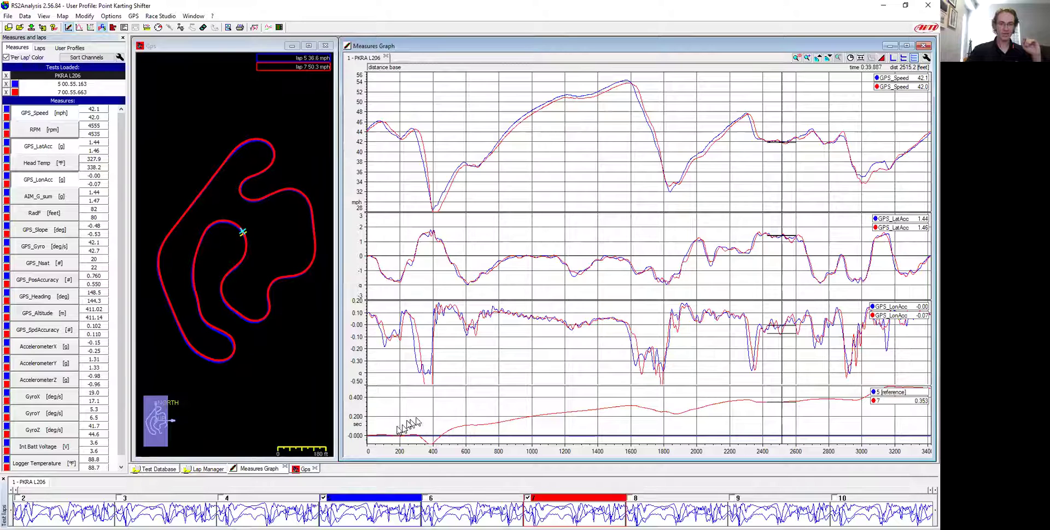
left_click(392, 432)
left_click(416, 432)
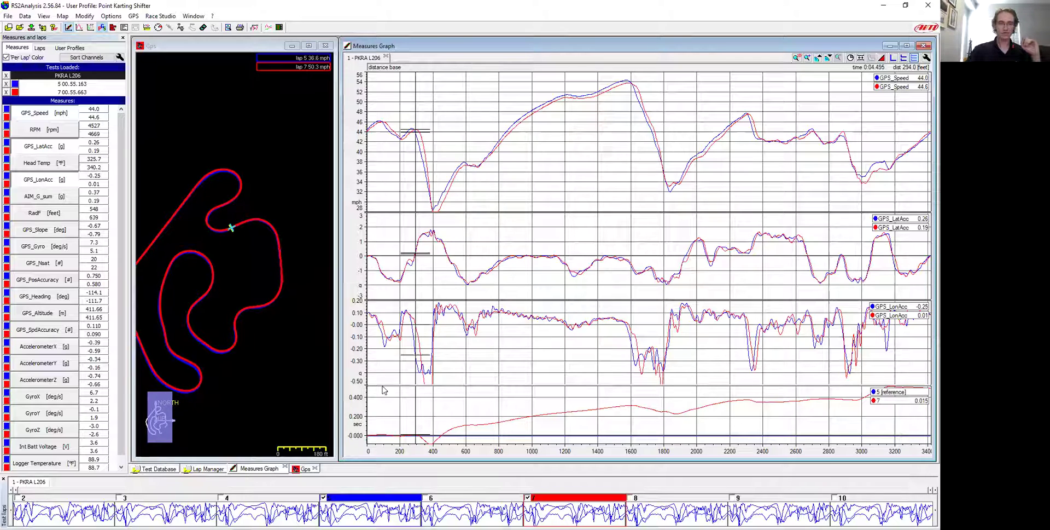
left_click(433, 436)
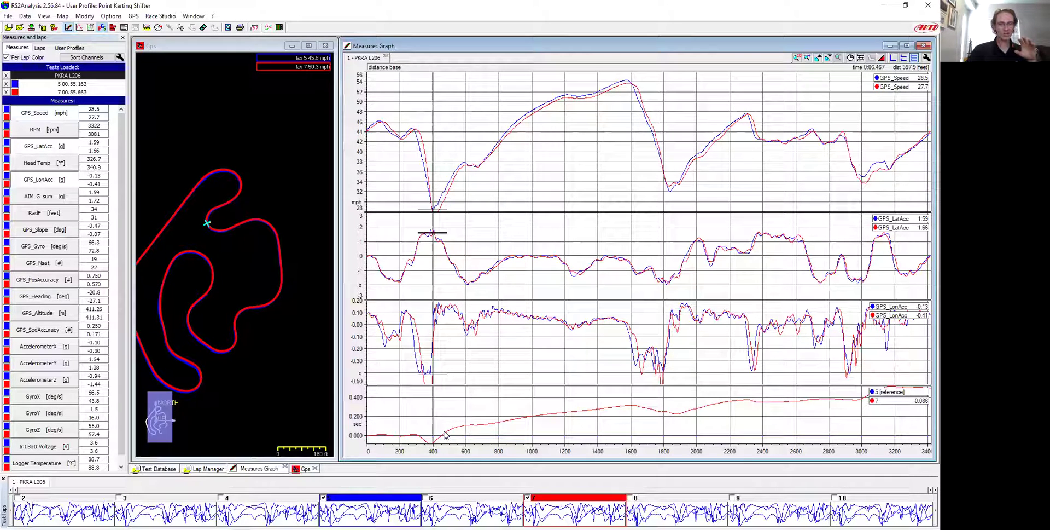
- Follow the time difference to about 1503 feet and through the southern hairpin, checking near 1883 and 1648 feet
left_click(565, 417)
left_click(614, 417)
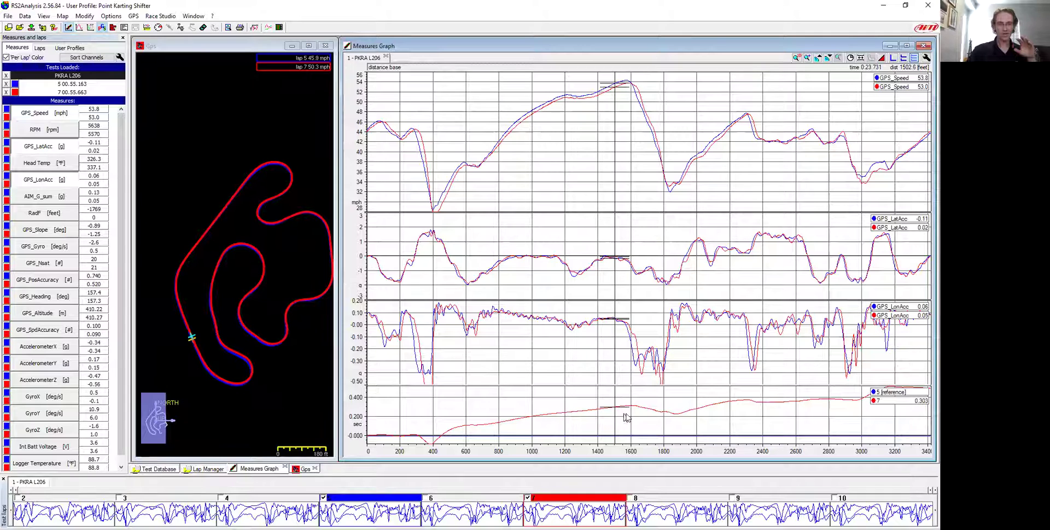
left_click(653, 417)
left_click(678, 417)
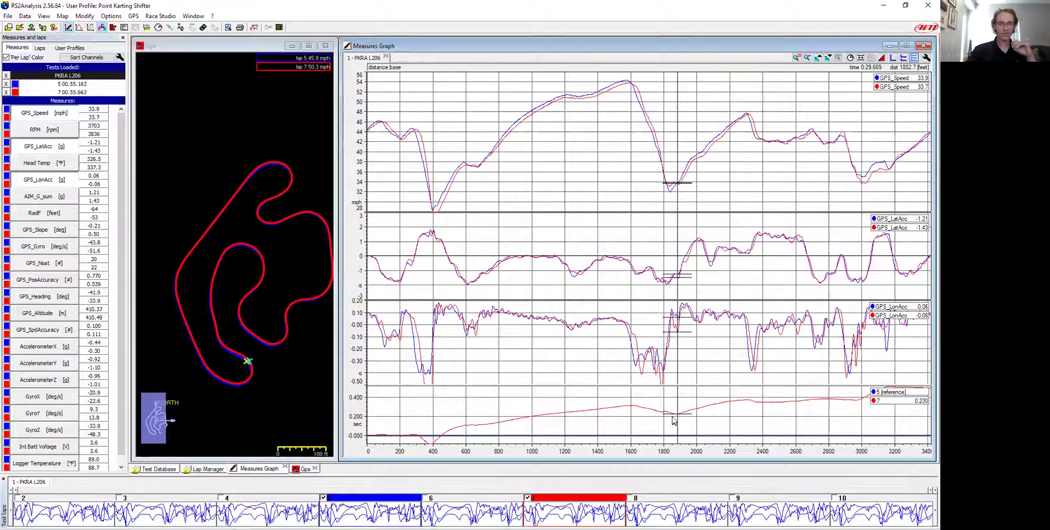
left_click(639, 406)
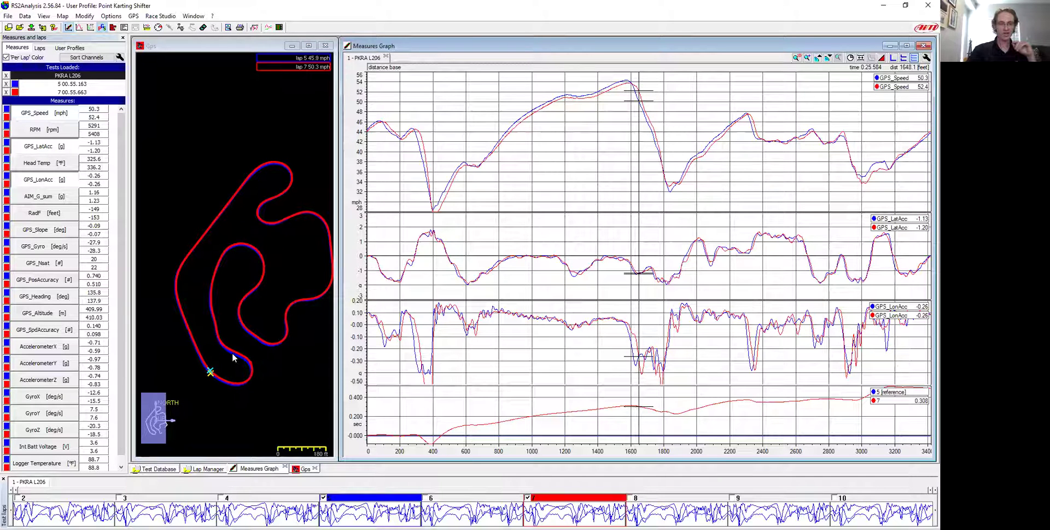
mouse_move(233, 358)
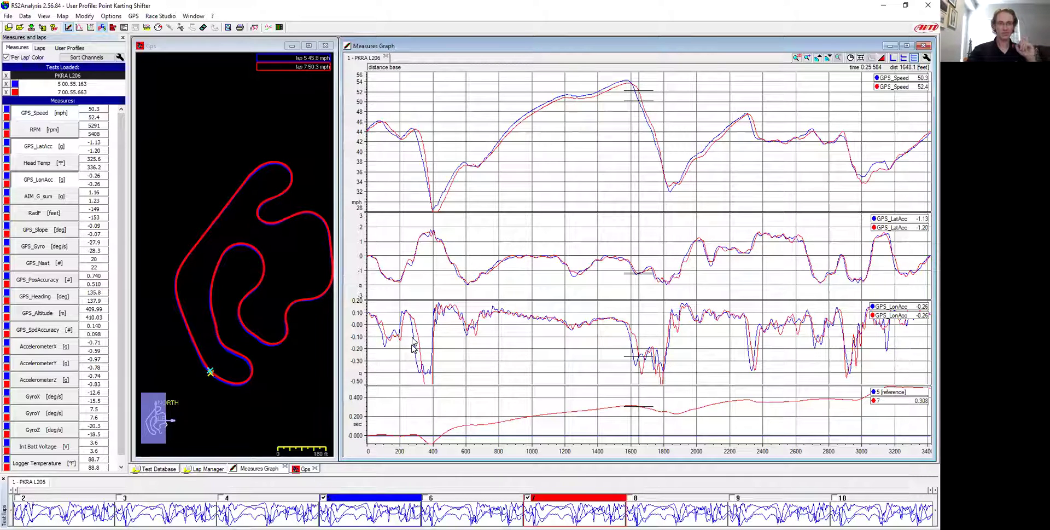
- Zoom the graphs in on the section from about 215 to 740 feet and enlarge the same section on the GPS map
left_click(808, 57)
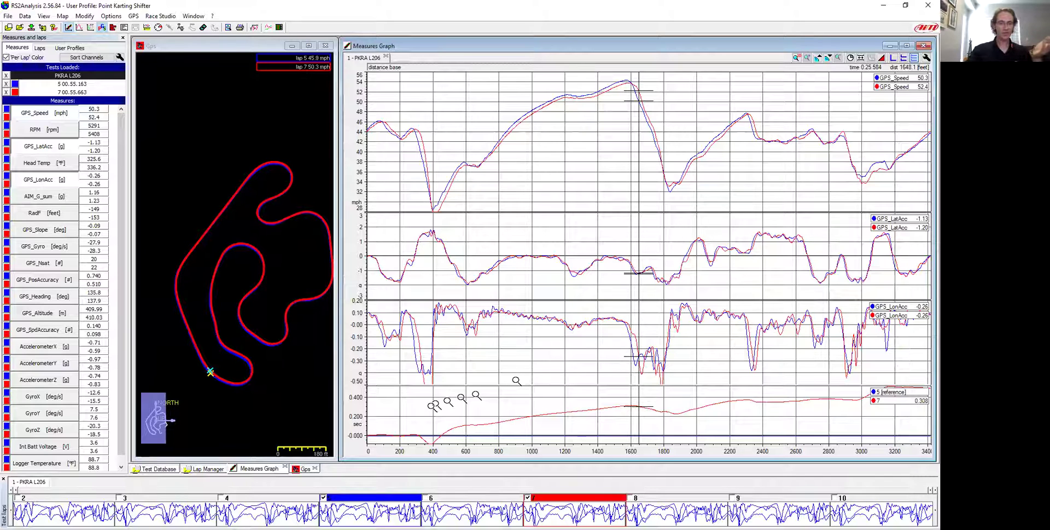
left_click_drag(402, 416, 491, 411)
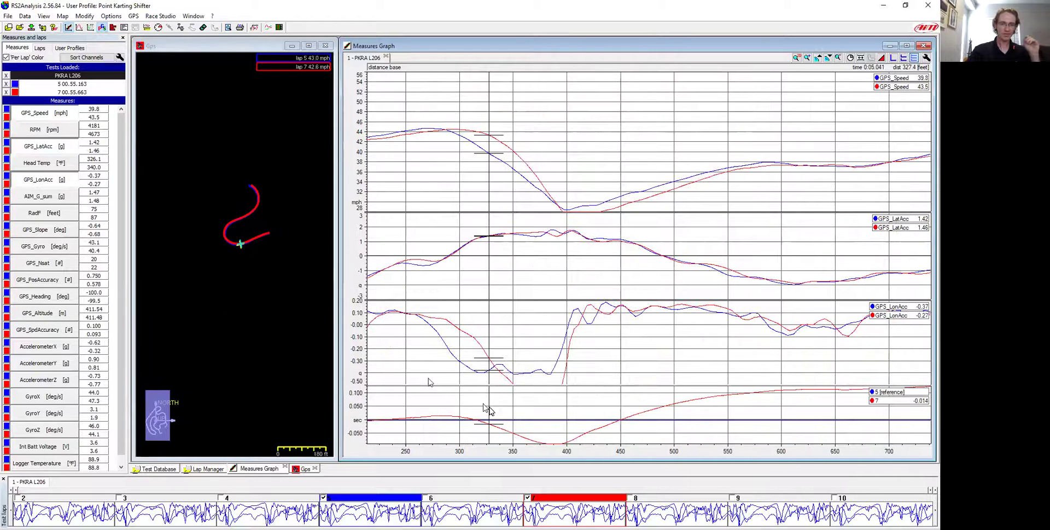
scroll(276, 285, "up", 8)
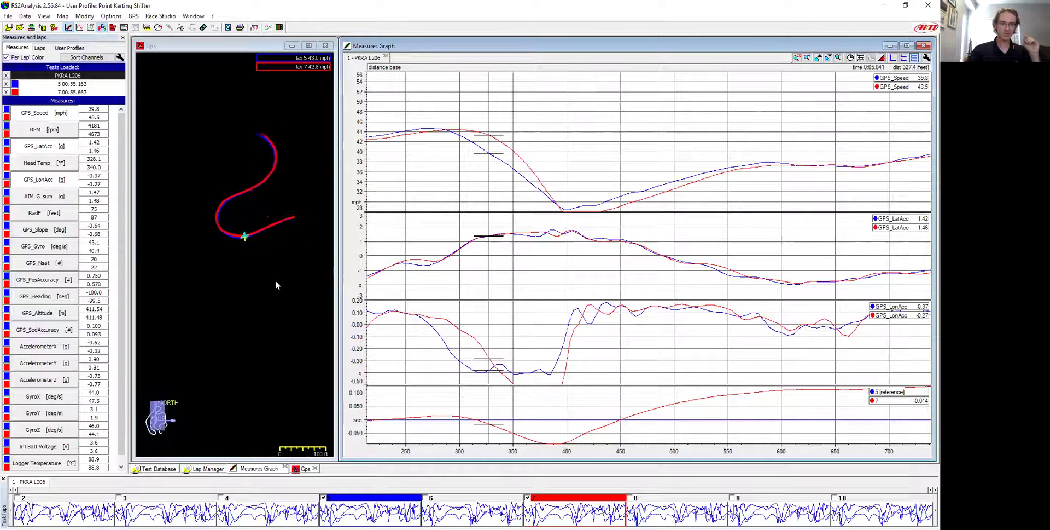
left_click_drag(258, 183, 215, 244)
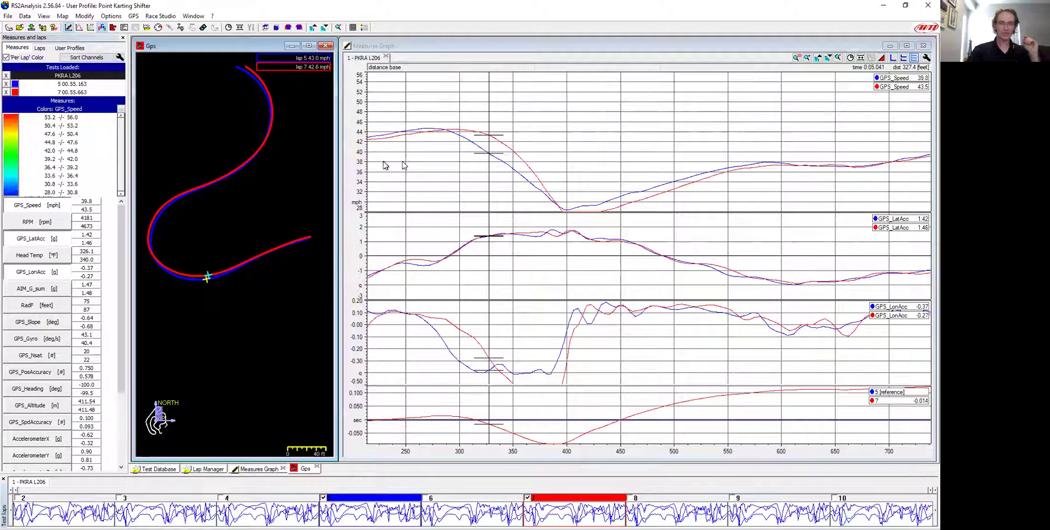
- Rescale the speed graph to fit the zoomed section and mark the braking area near 268 feet
left_click(360, 160)
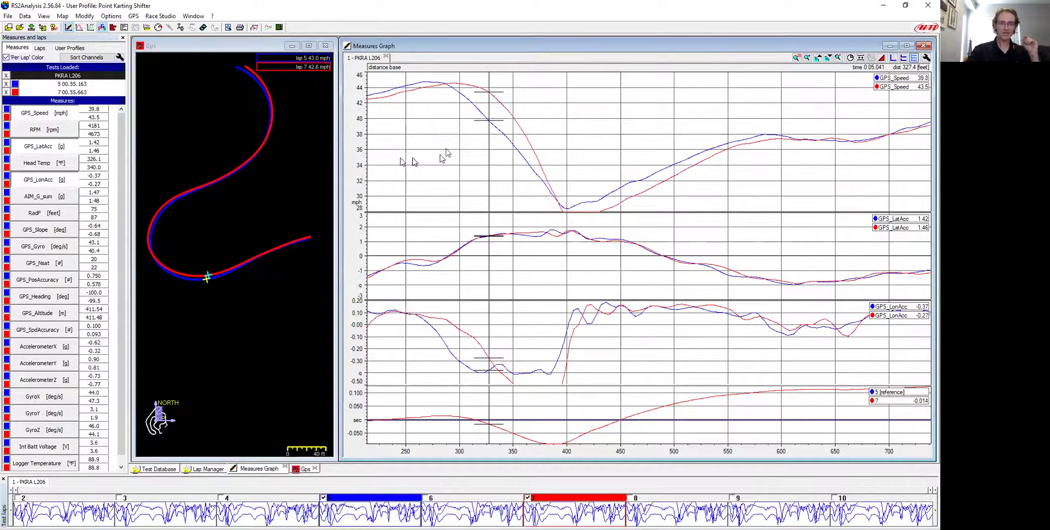
left_click(425, 78)
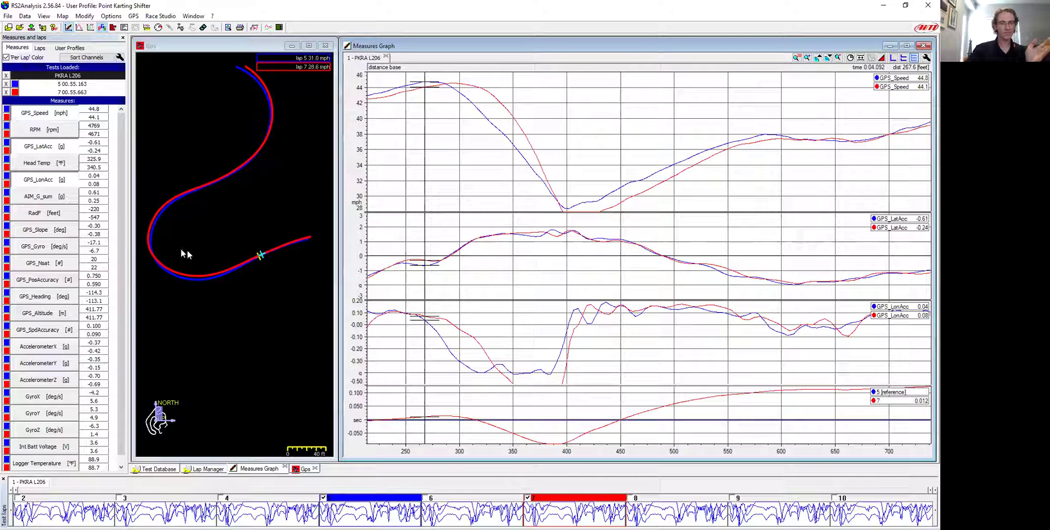
mouse_move(162, 266)
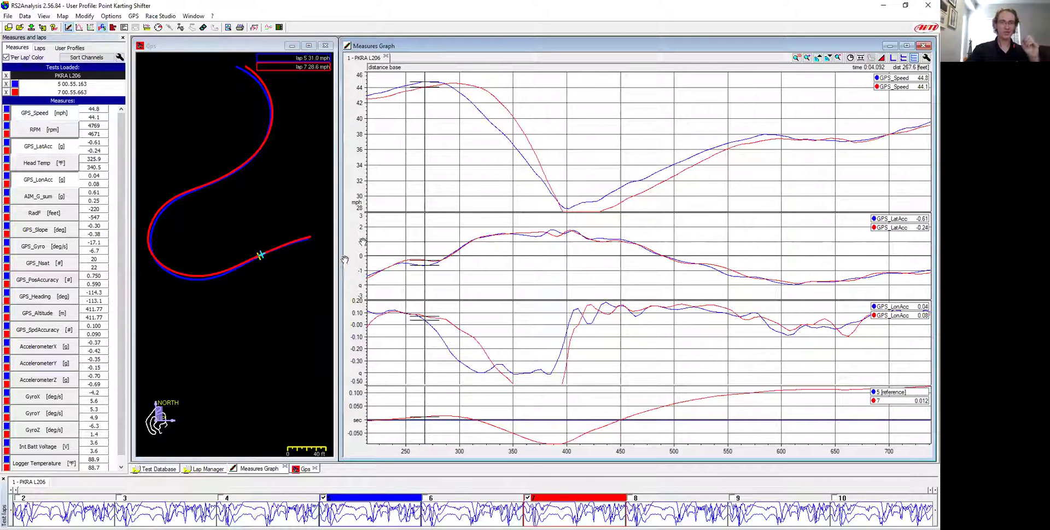
- Compare both laps' speeds through the slow corner near 322, 360 and 374 feet and at its exit near 502 feet
left_click(462, 94)
left_click(485, 104)
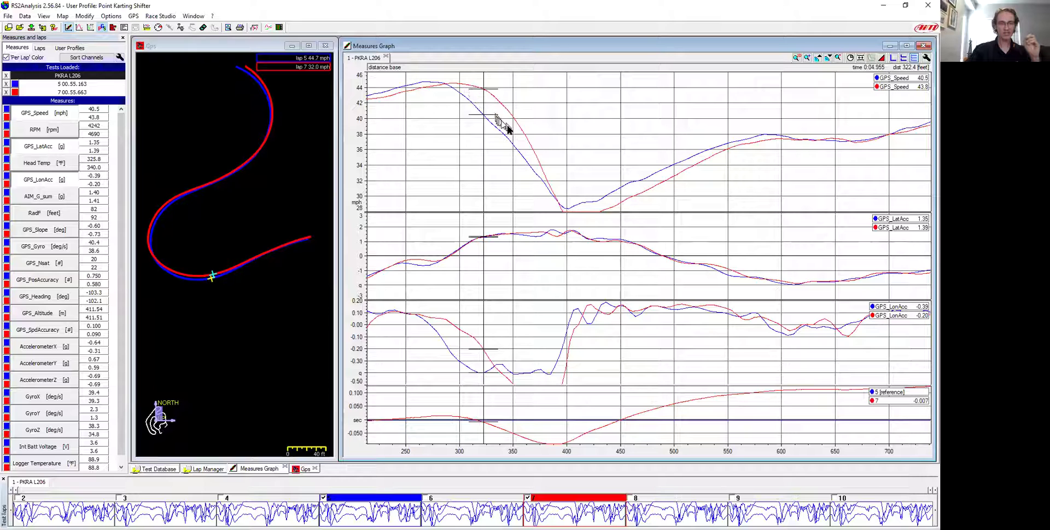
left_click(538, 168)
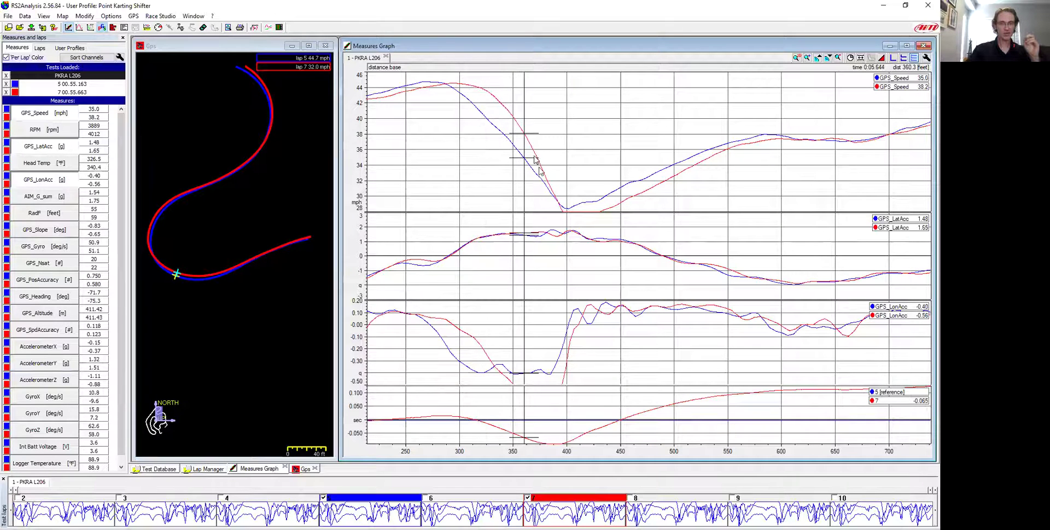
left_click(207, 246)
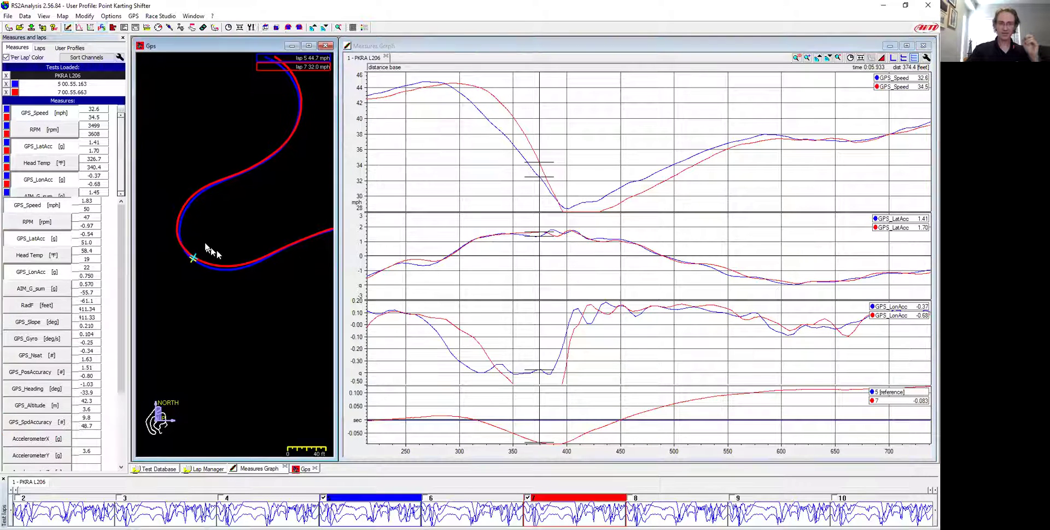
mouse_move(175, 242)
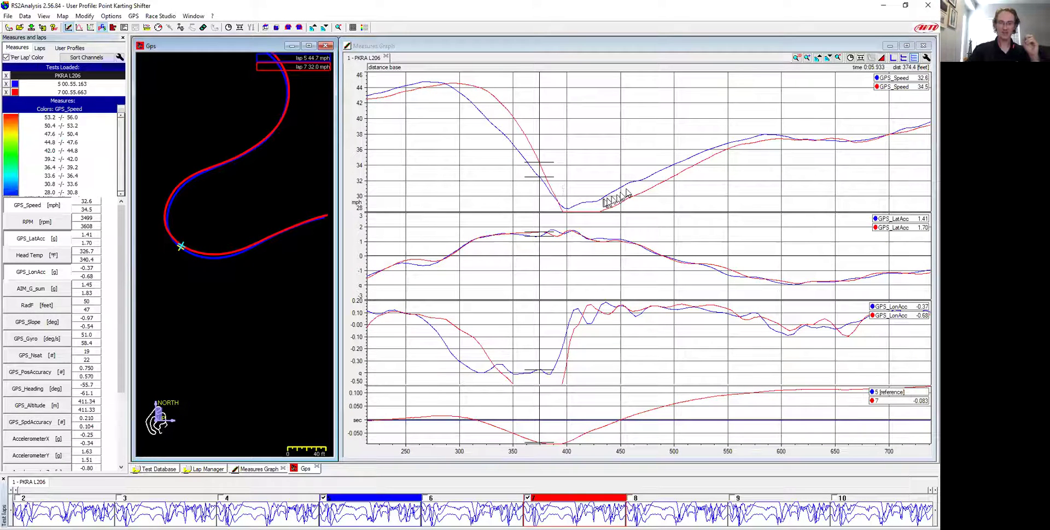
left_click(676, 170)
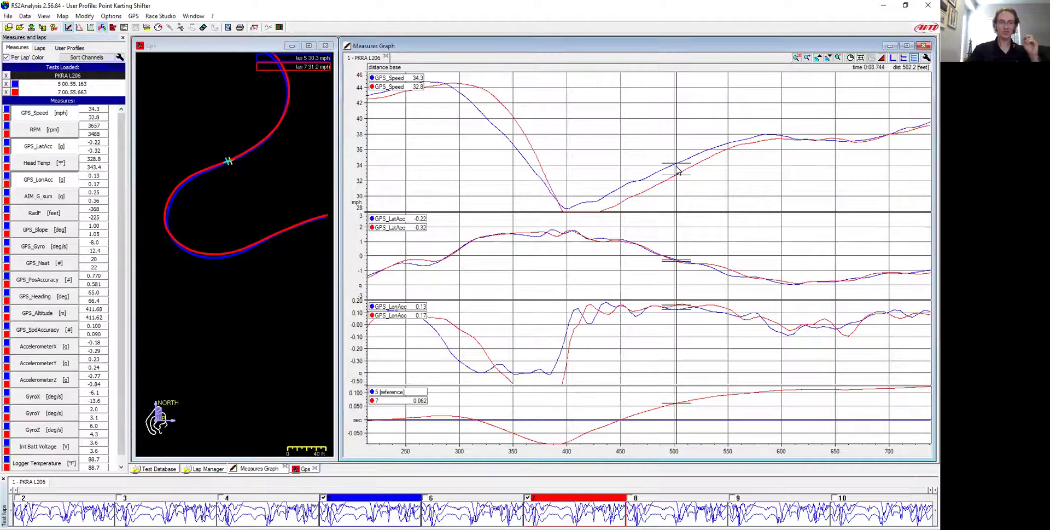
- Mark the corner entry point near 335 feet and enlarge the slow corner on the GPS map to compare both lines
left_click(498, 131)
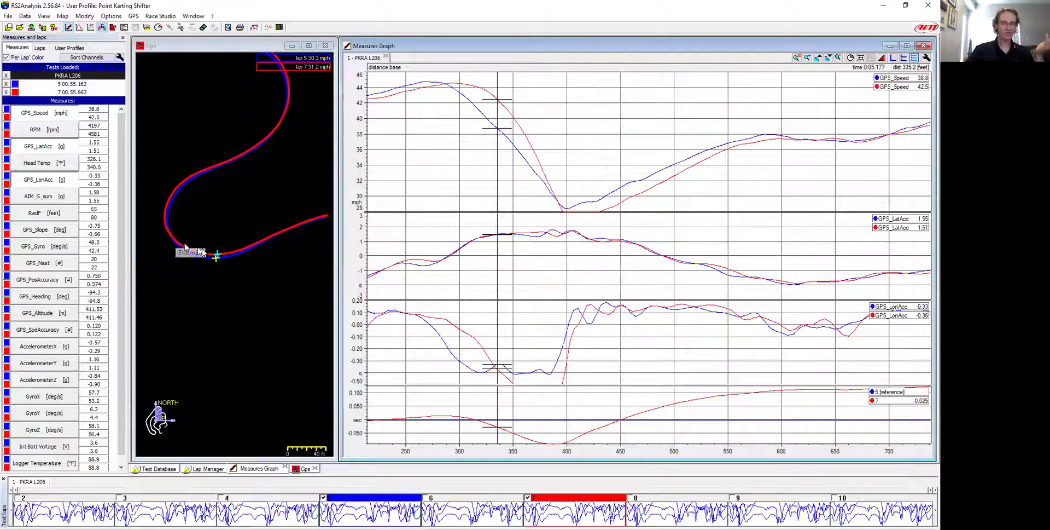
scroll(234, 241, "up", 3)
left_click(243, 225)
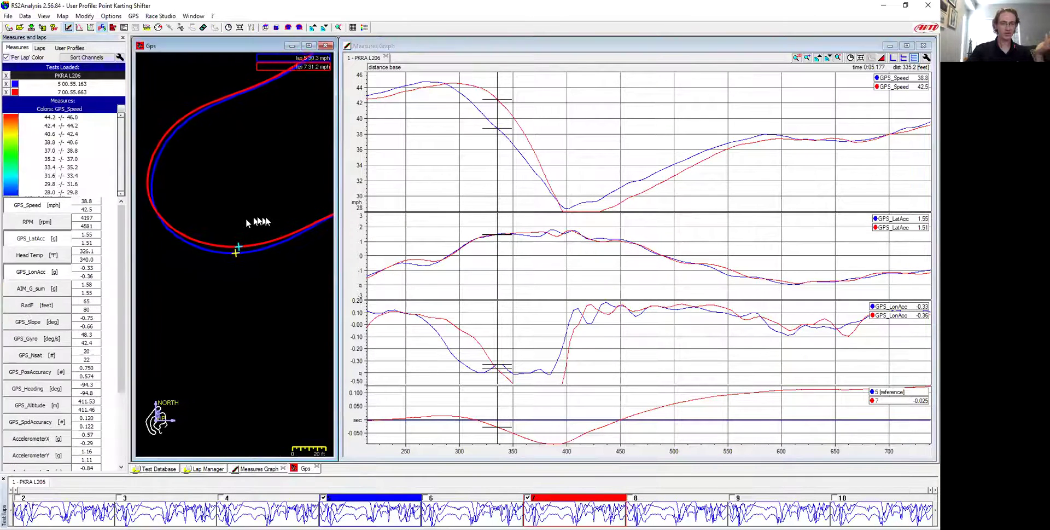
left_click_drag(246, 223, 282, 224)
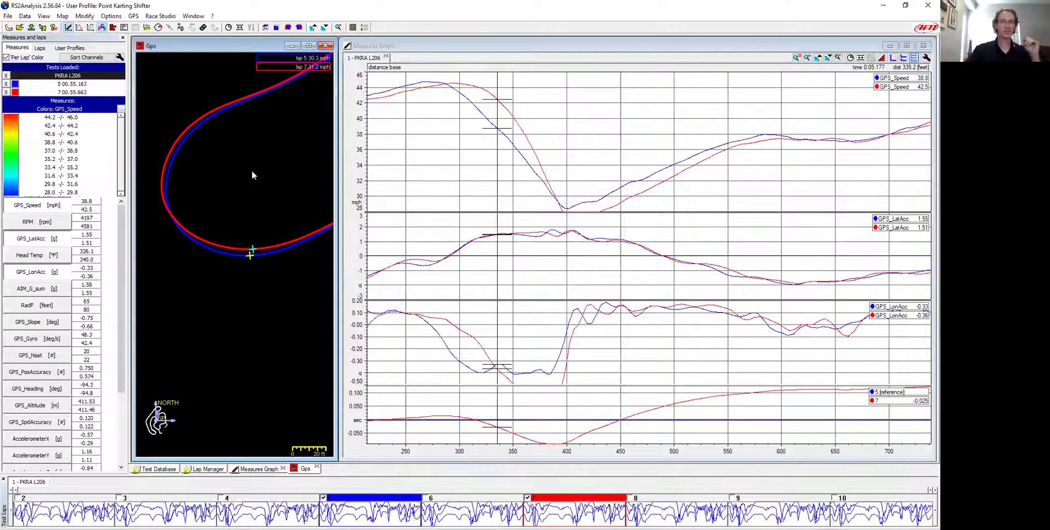
- Zoom the GPS map and graphs out to the full lap and compare both laps near 431 and 659 feet
scroll(252, 170, "down", 1)
scroll(252, 175, "down", 1)
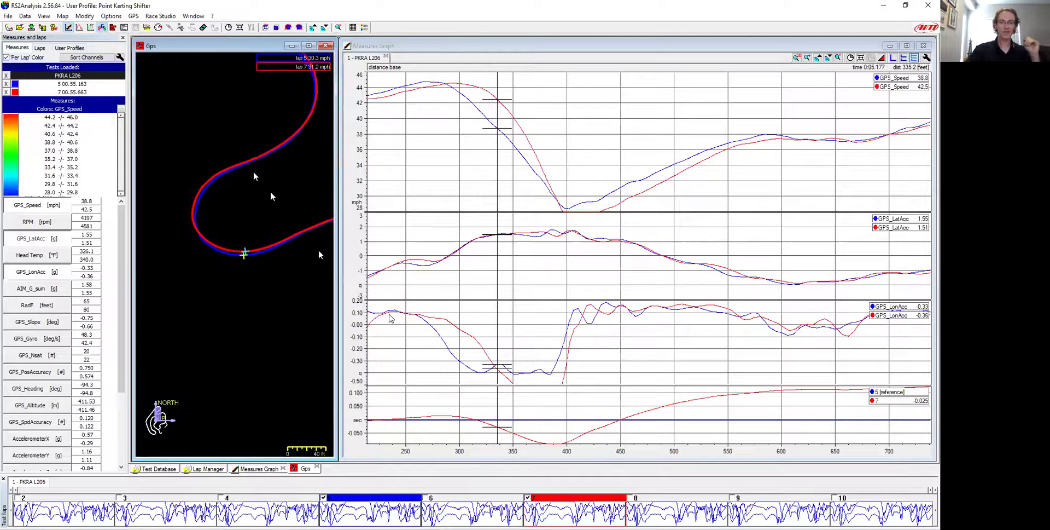
left_click(577, 363)
scroll(577, 362, "down", 1)
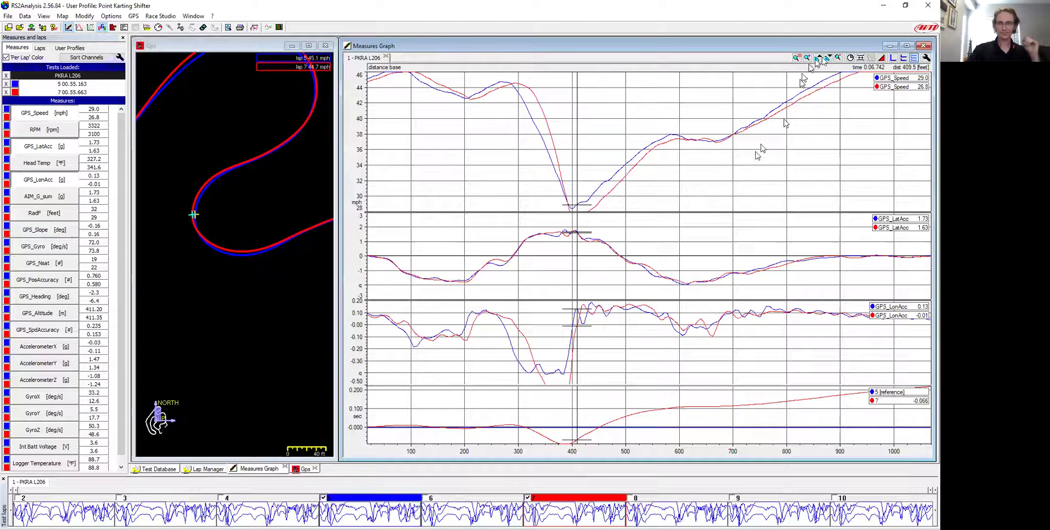
left_click(829, 58)
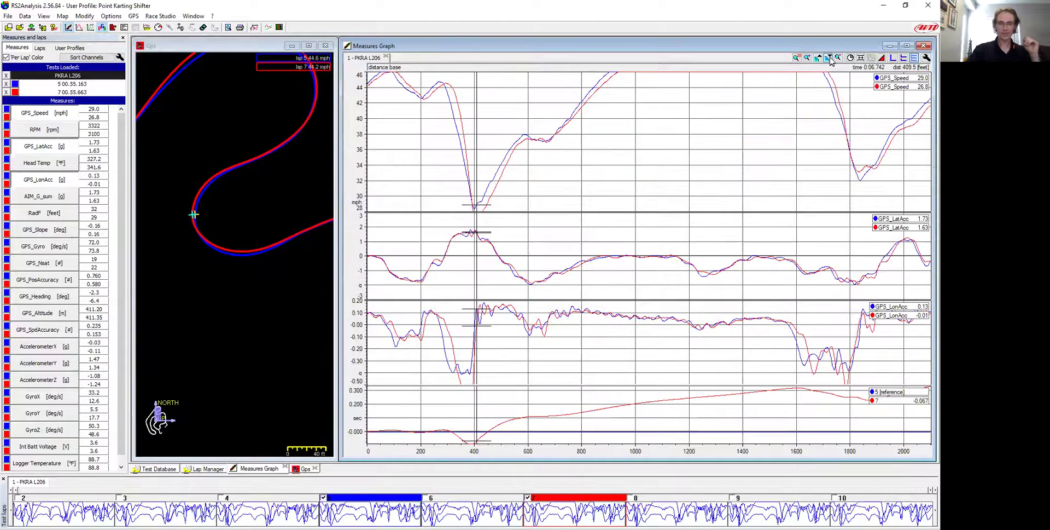
left_click(432, 432)
left_click_drag(436, 420, 437, 419)
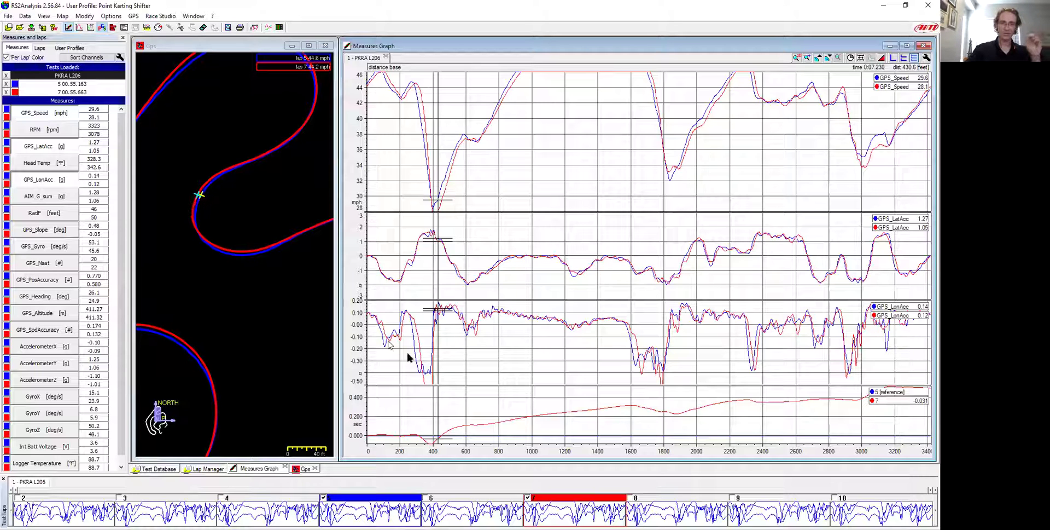
left_click_drag(445, 421, 476, 413)
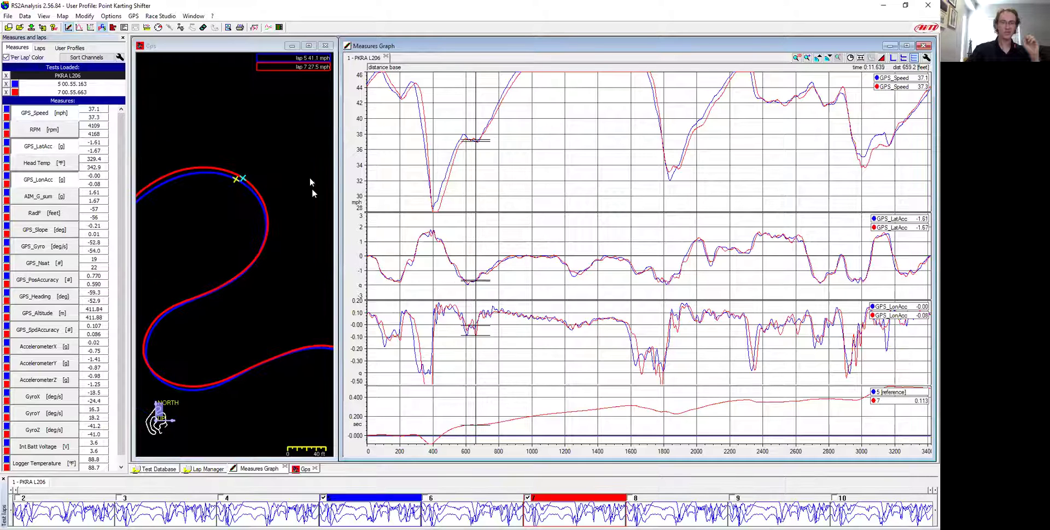
- Rescale the speed graph to reach 56 mph and fit the whole track on the GPS map
left_click_drag(355, 142, 347, 150)
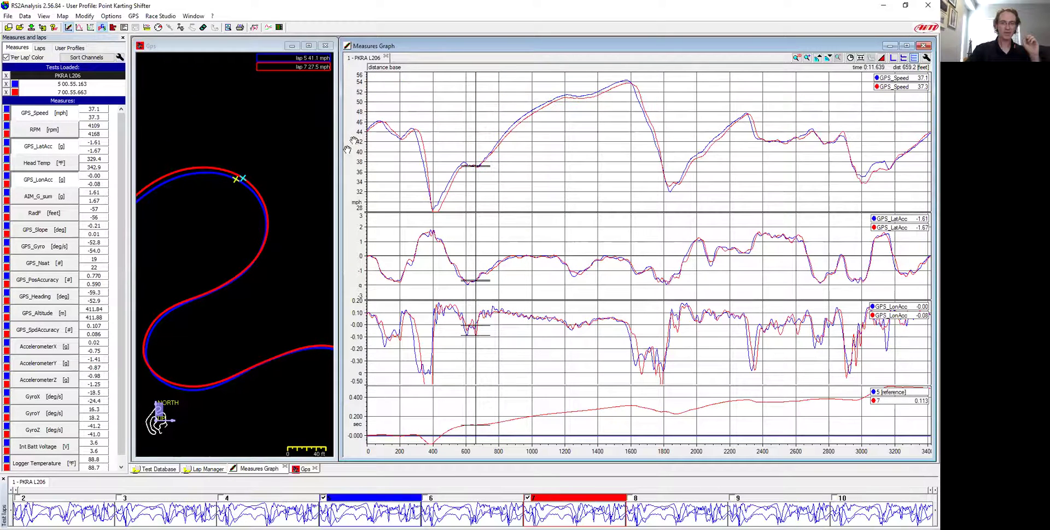
scroll(308, 247, "down", 2)
left_click_drag(280, 272, 316, 177)
scroll(278, 251, "down", 2)
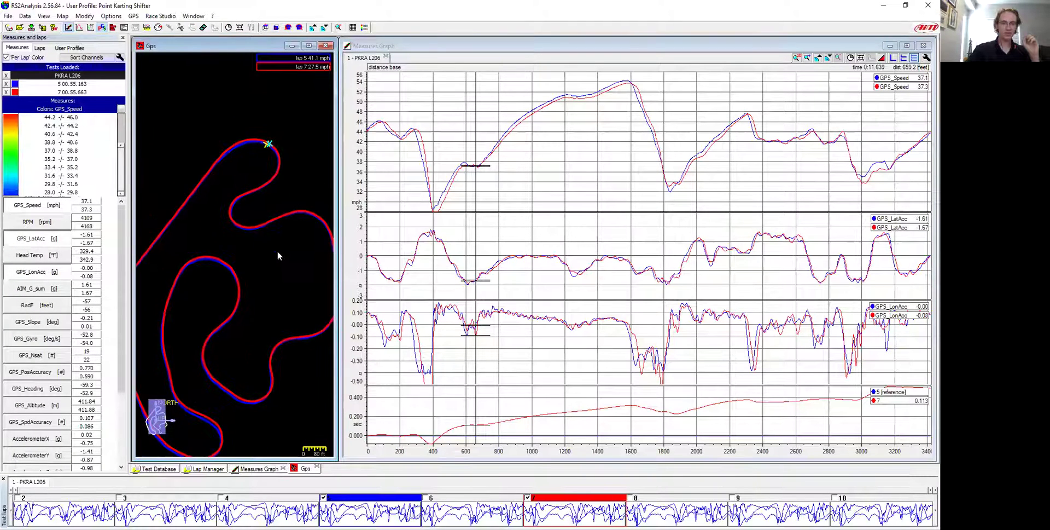
left_click_drag(279, 264, 285, 241)
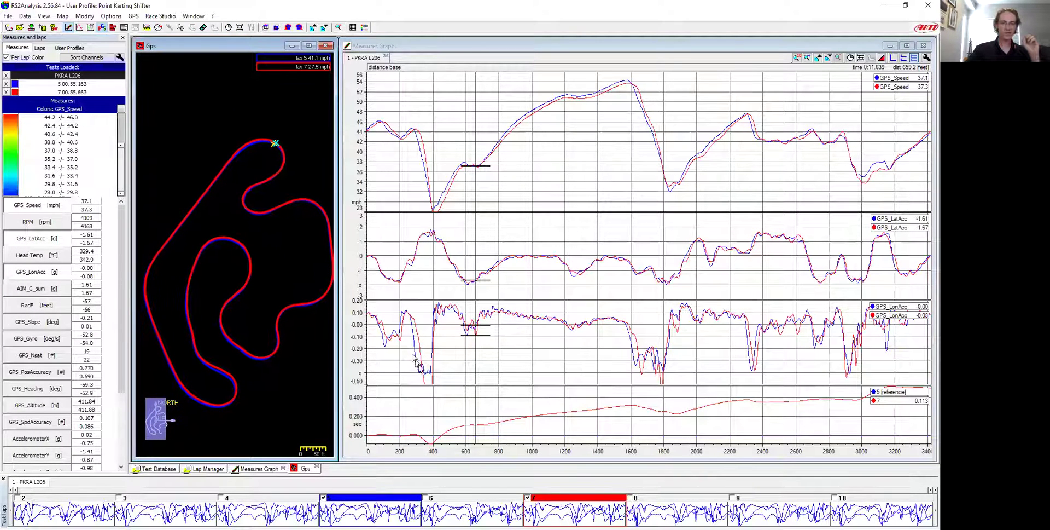
left_click(478, 408)
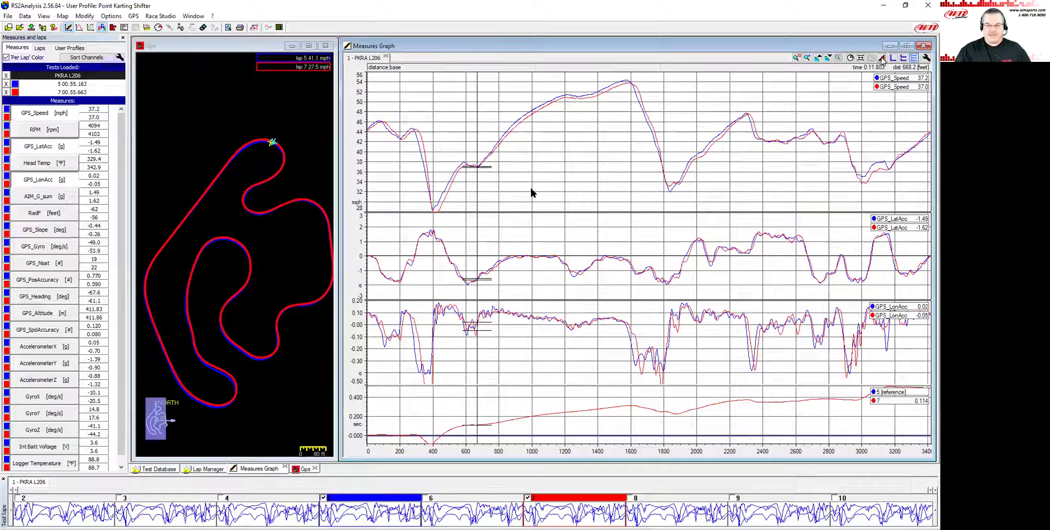
- Measure the speed change from the slow corner near 419 feet to about 1586 feet and to the braking point near 282 feet
left_click(437, 209)
left_click_drag(441, 209, 630, 116)
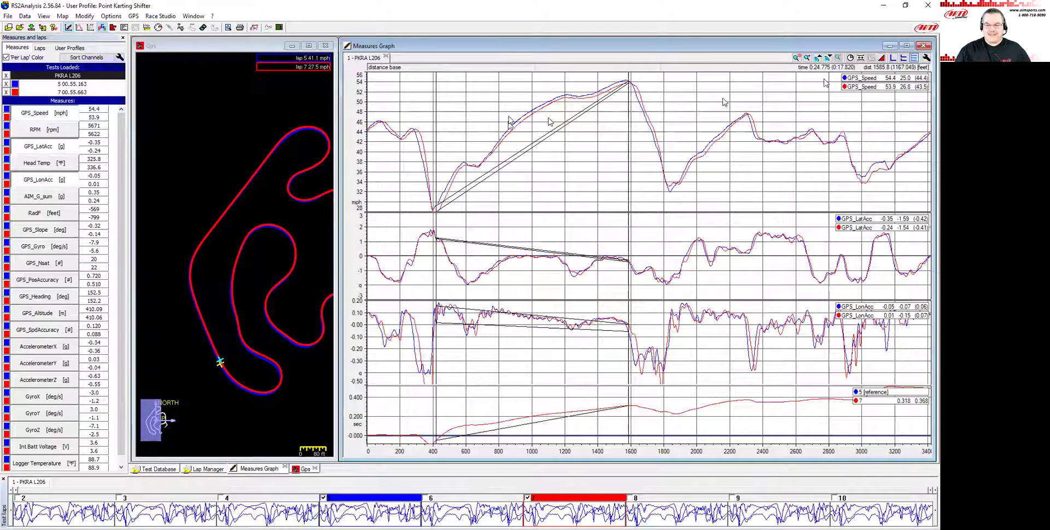
mouse_move(432, 143)
left_mouse_down()
mouse_move(403, 148)
mouse_move(415, 143)
left_mouse_up()
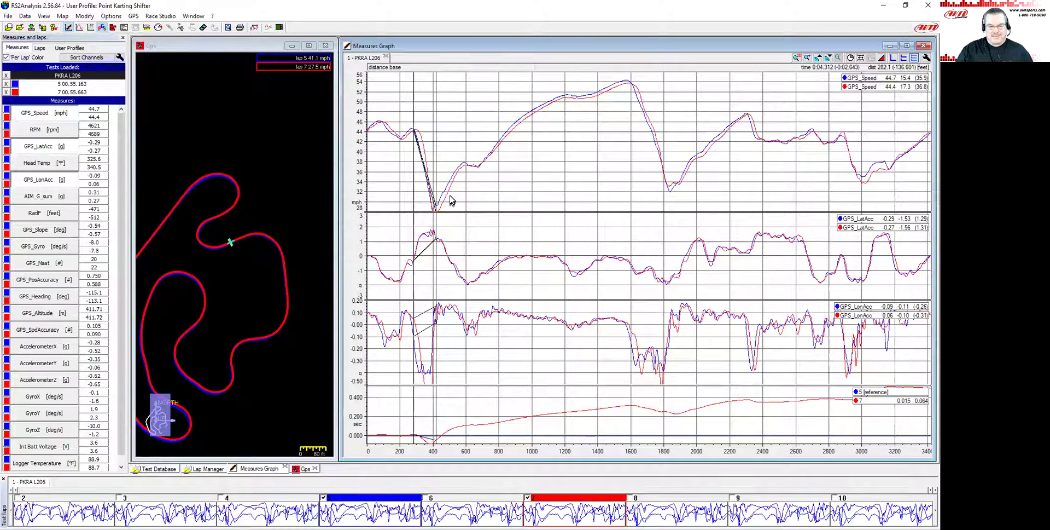
left_click(882, 58)
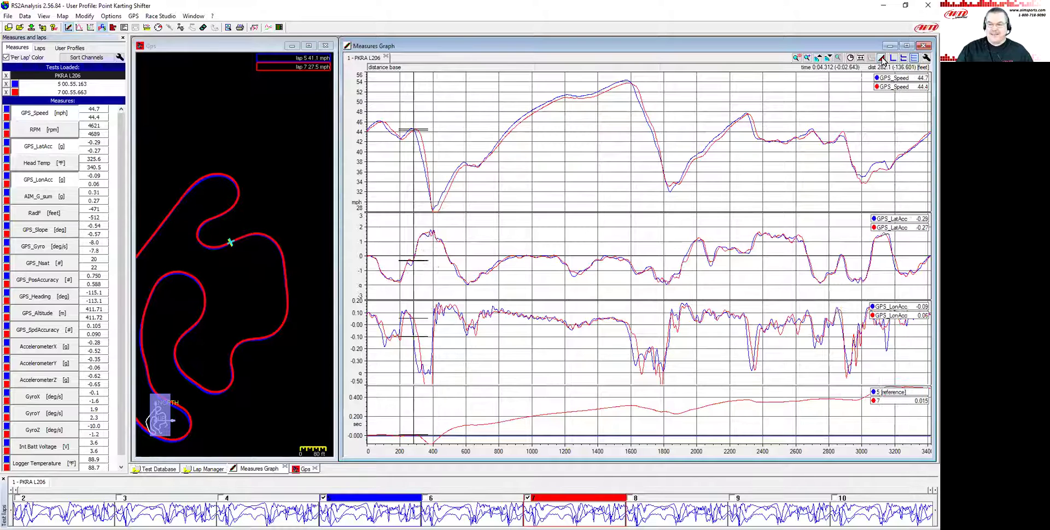
left_click(432, 170)
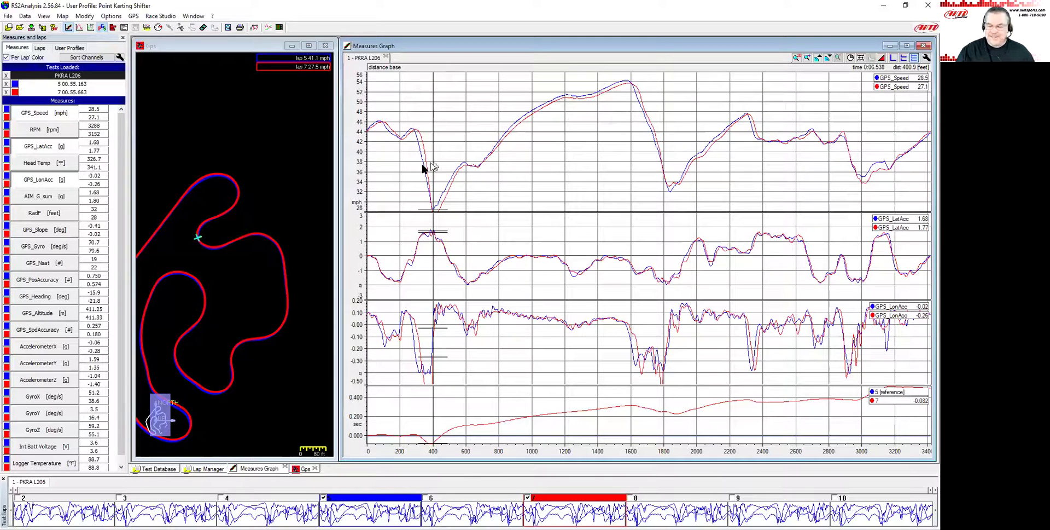
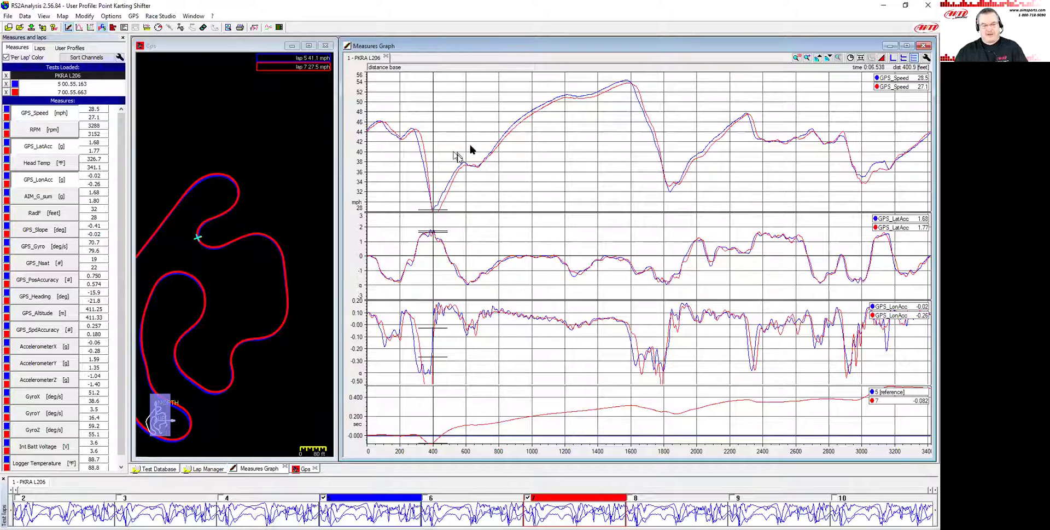
- Turn off per-lap colouring so the GPS map is coloured by speed, with the whole track in view
mouse_move(215, 250)
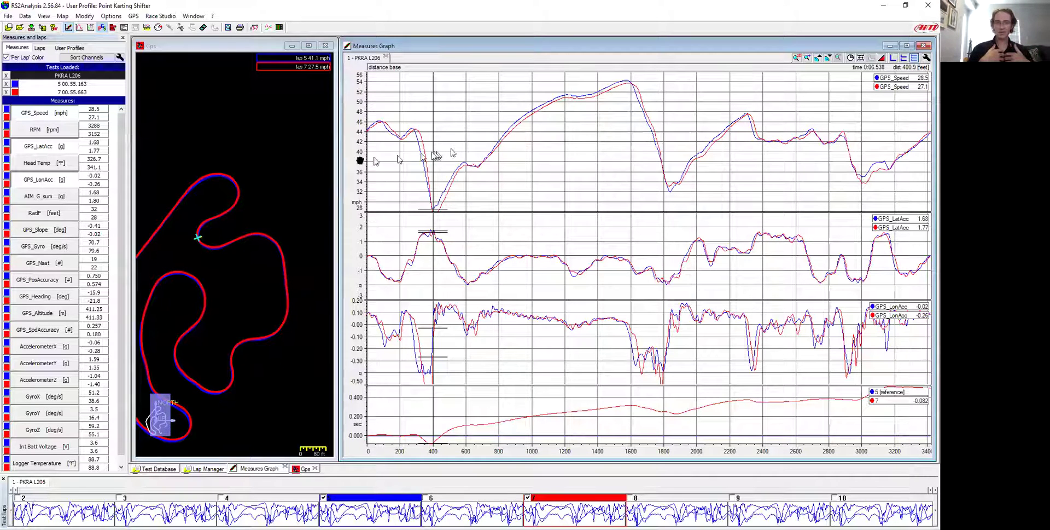
left_click(274, 168)
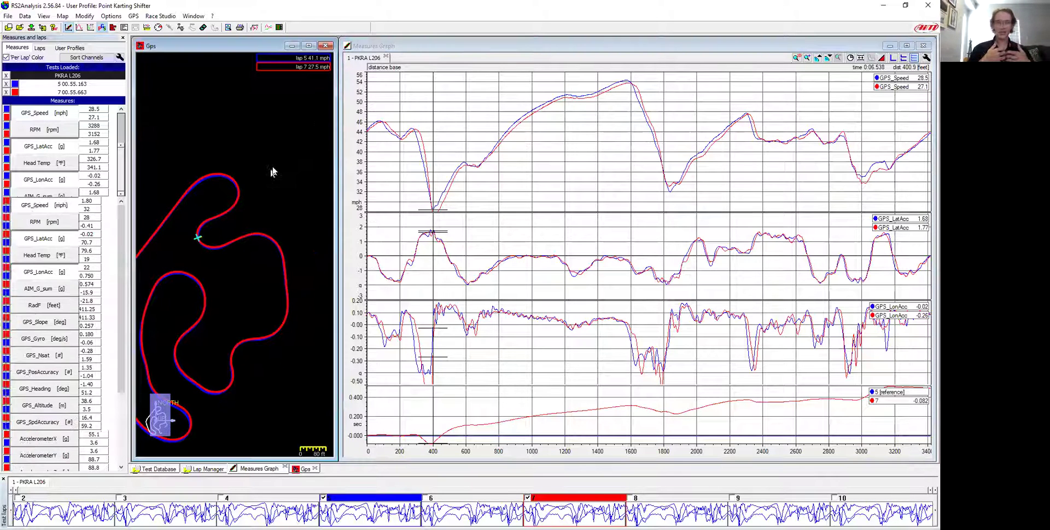
left_click(6, 57)
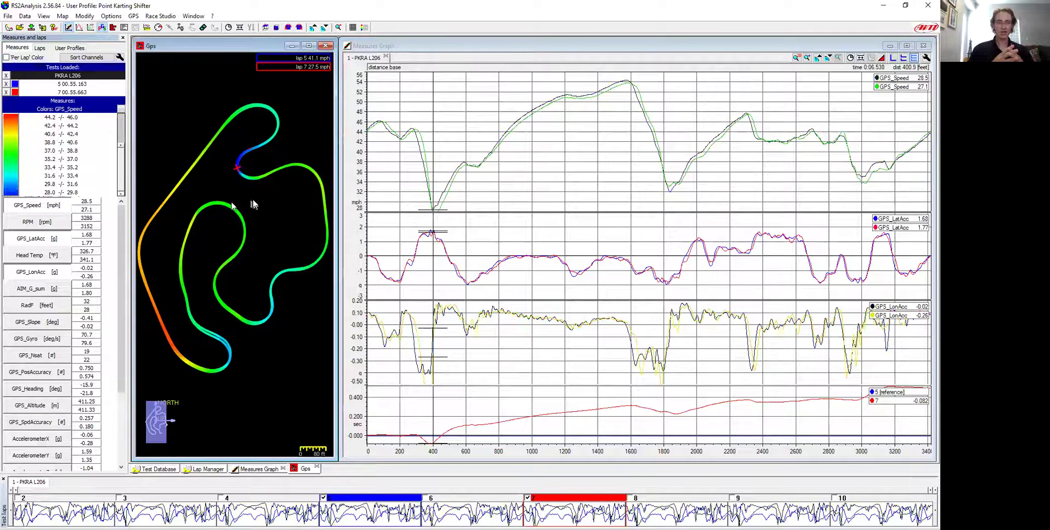
scroll(254, 224, "up", 3)
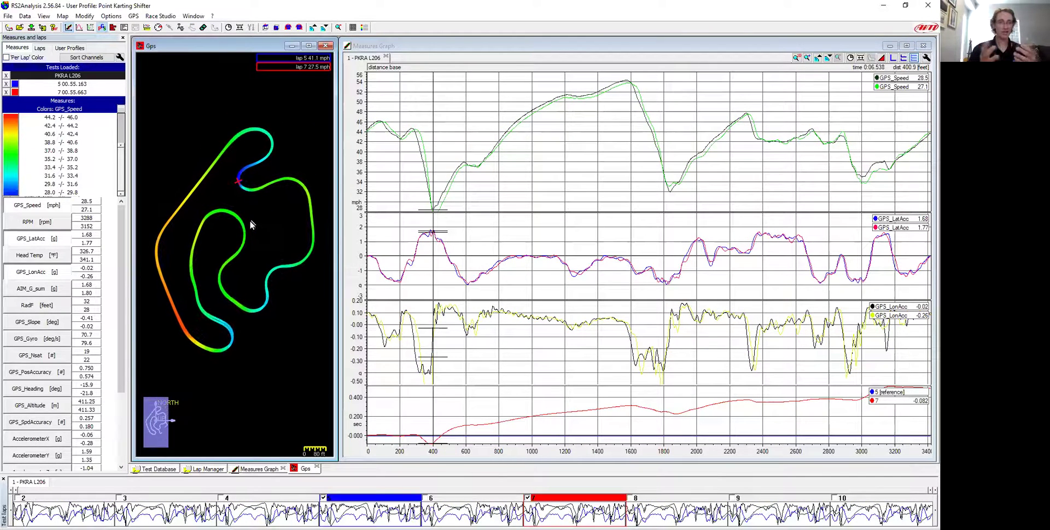
- Locate the points near 1363 and 630 feet on the speed-coloured GPS map and compare both laps' speeds there
left_click(591, 167)
left_click(593, 168)
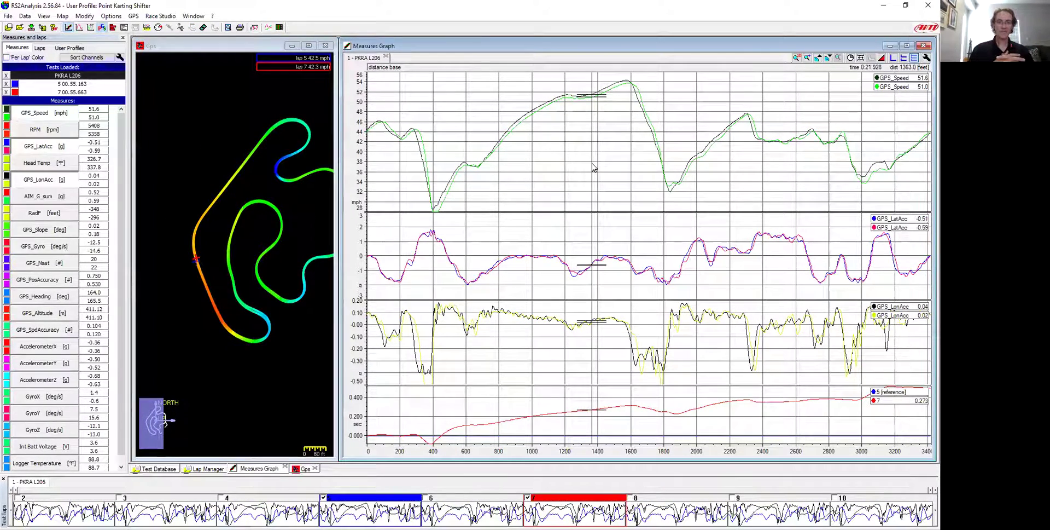
left_click(300, 218)
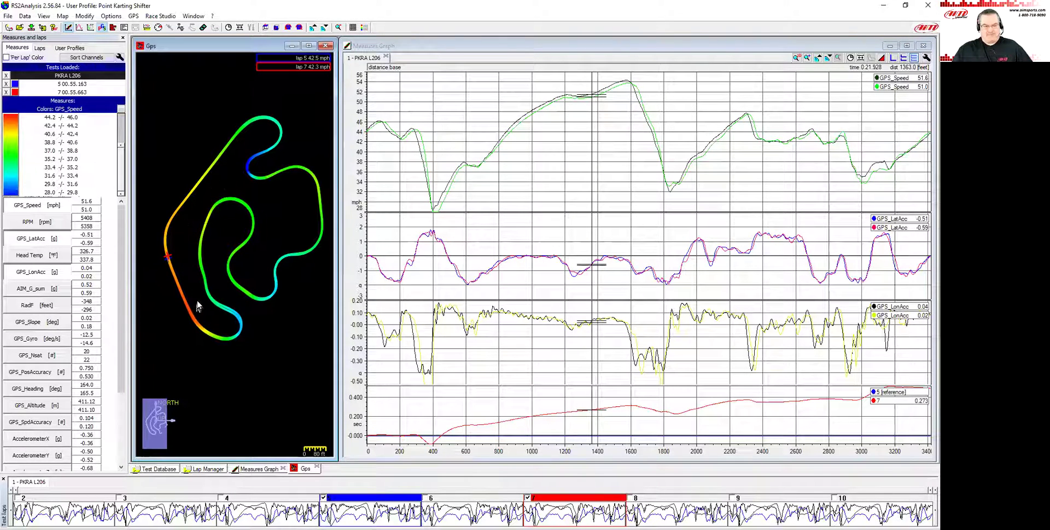
left_click(471, 110)
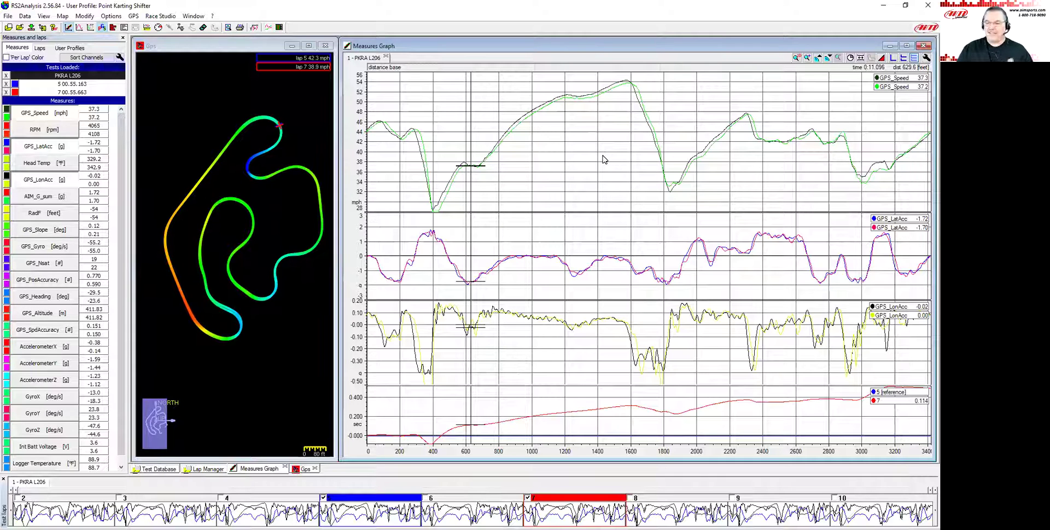
- Create a new closed track map from lap 5 and save it under a short file name to divide the graphs into corners
left_click(63, 17)
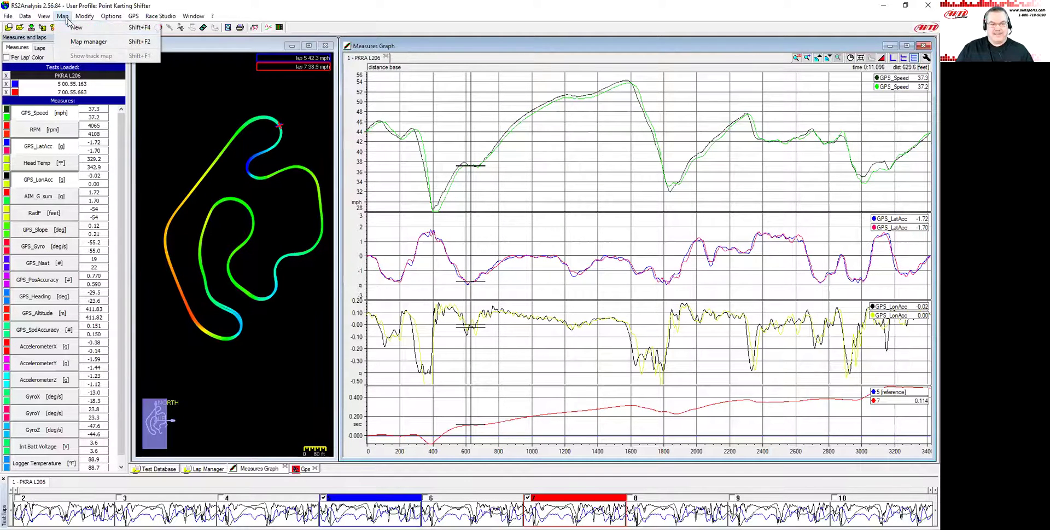
left_click(74, 28)
left_click_drag(484, 131, 572, 100)
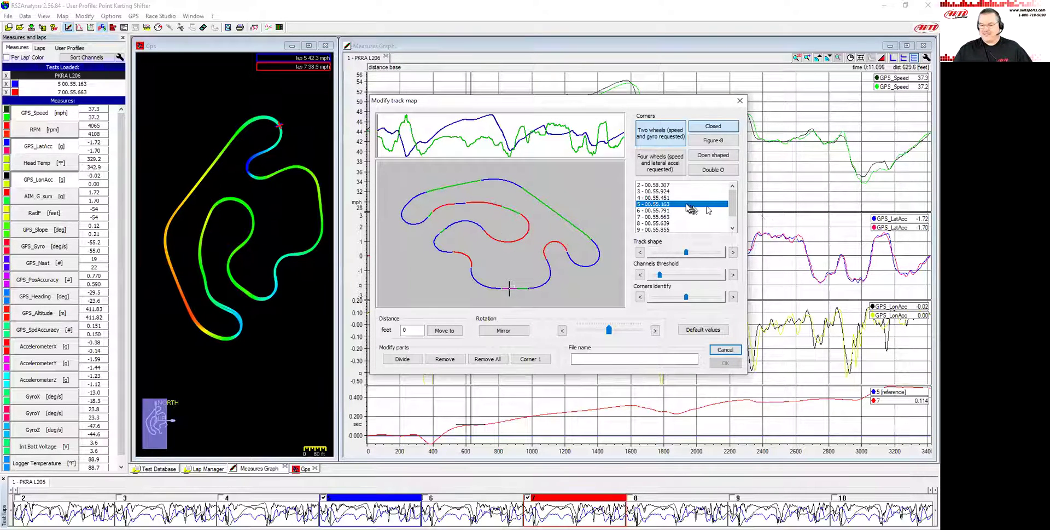
left_click(608, 359)
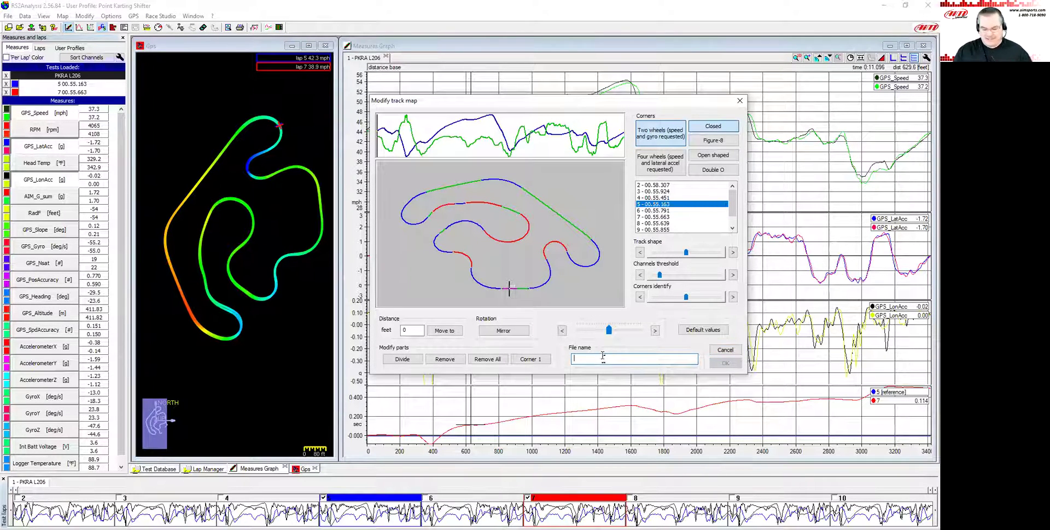
type("1 Eric")
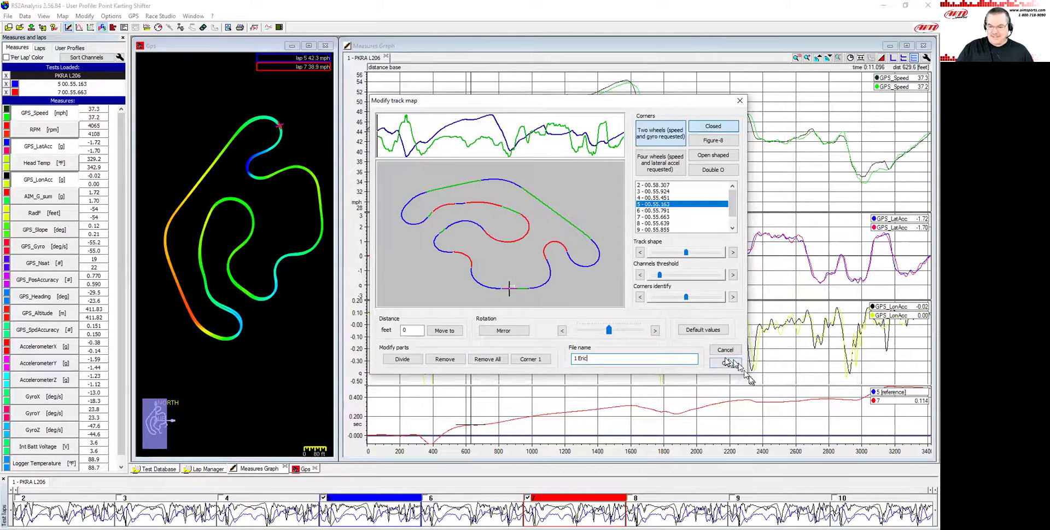
left_click(726, 364)
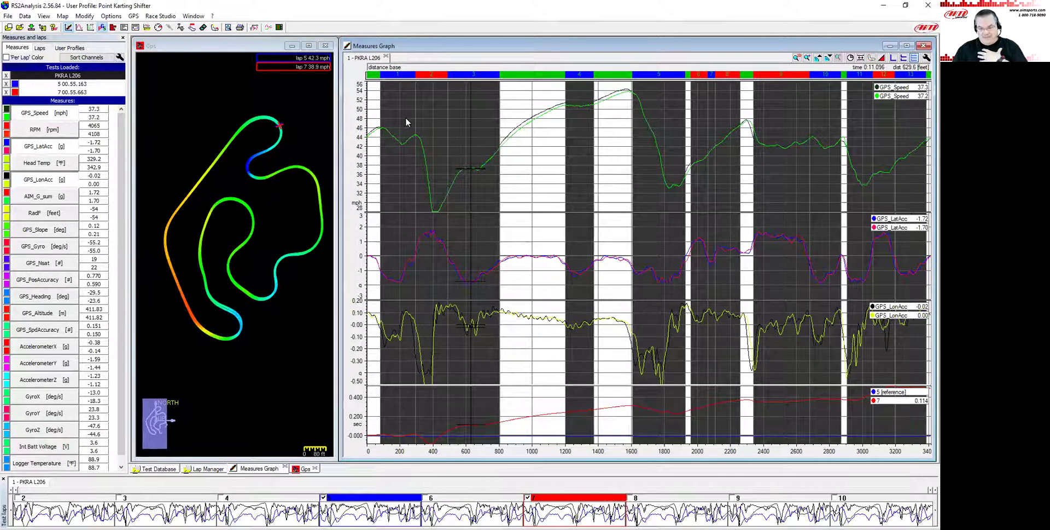
- Change the on-screen plot split background to light grey in the plot settings so the traces stay readable
left_click(242, 168)
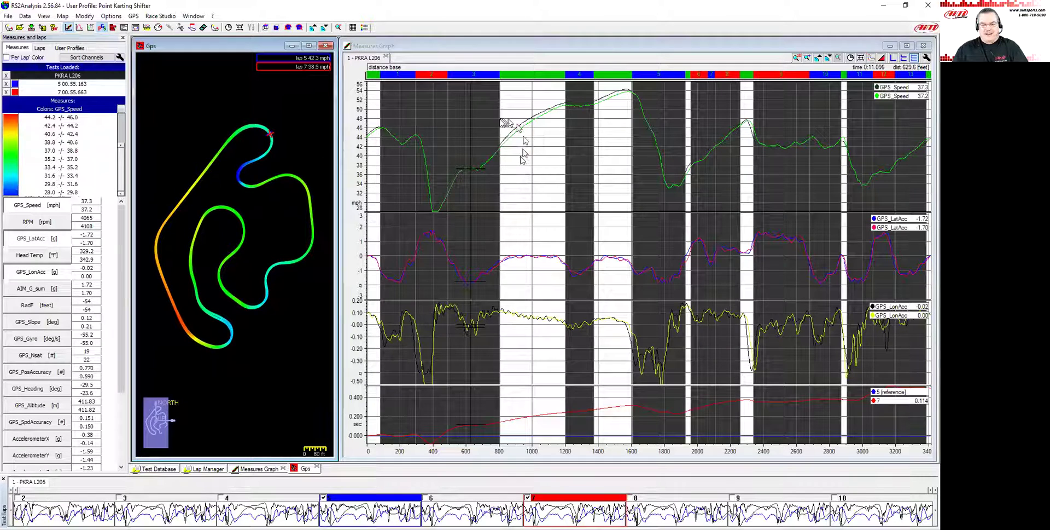
right_click(416, 108)
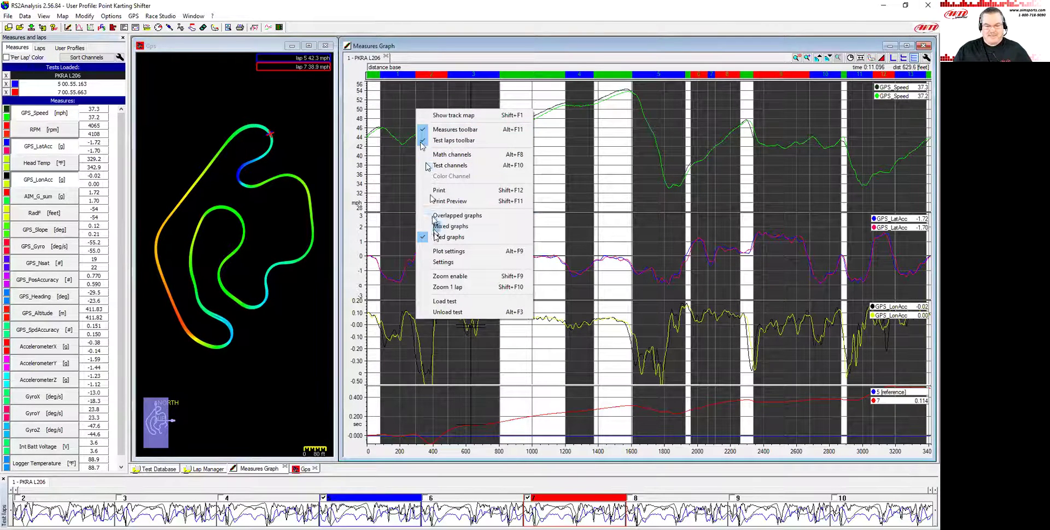
left_click(439, 251)
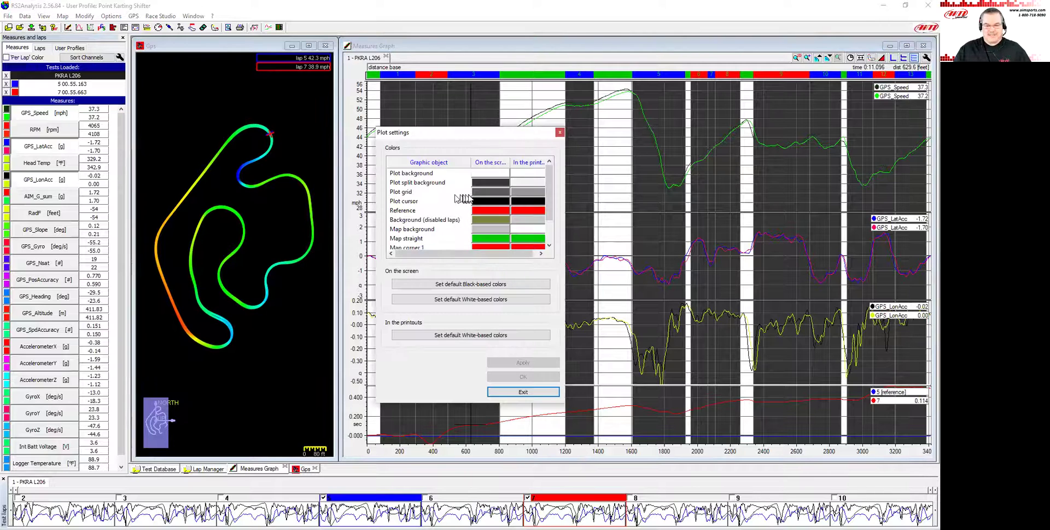
left_click(483, 181)
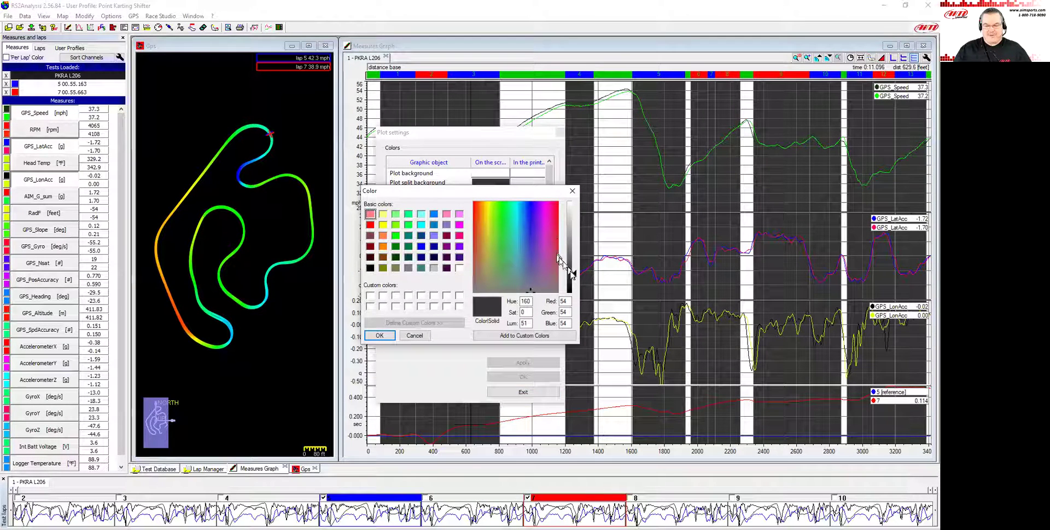
left_click_drag(570, 278, 577, 213)
left_click(392, 337)
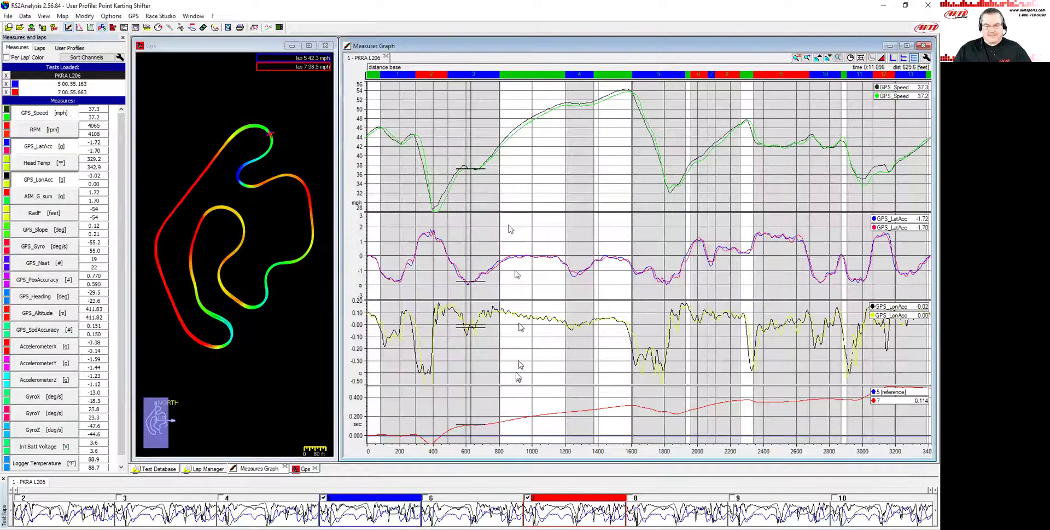
- Extend the GPS map's speed colour scale to 28.0–52.9 mph and mark points near 510 and 706 feet on the graphs
left_click_drag(424, 111, 452, 123)
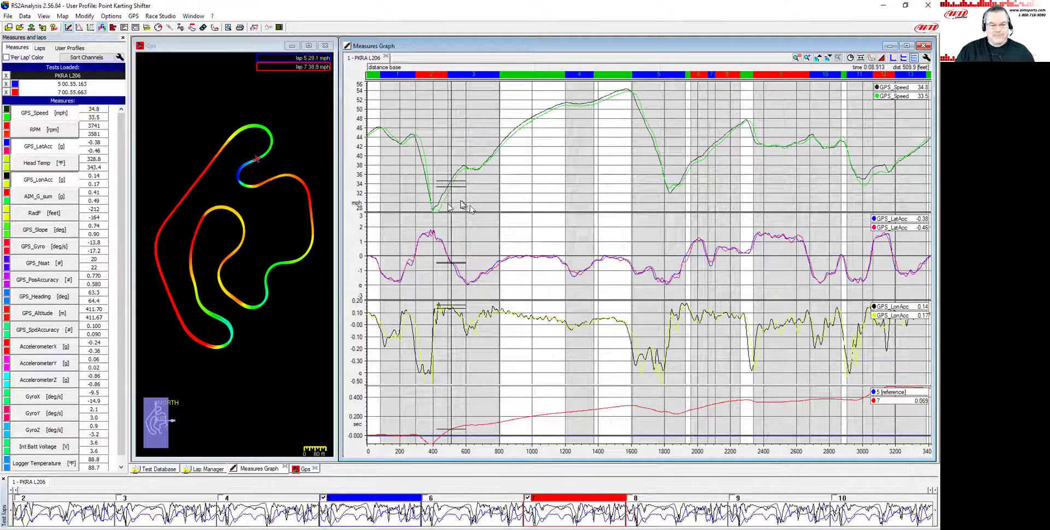
left_click(220, 183)
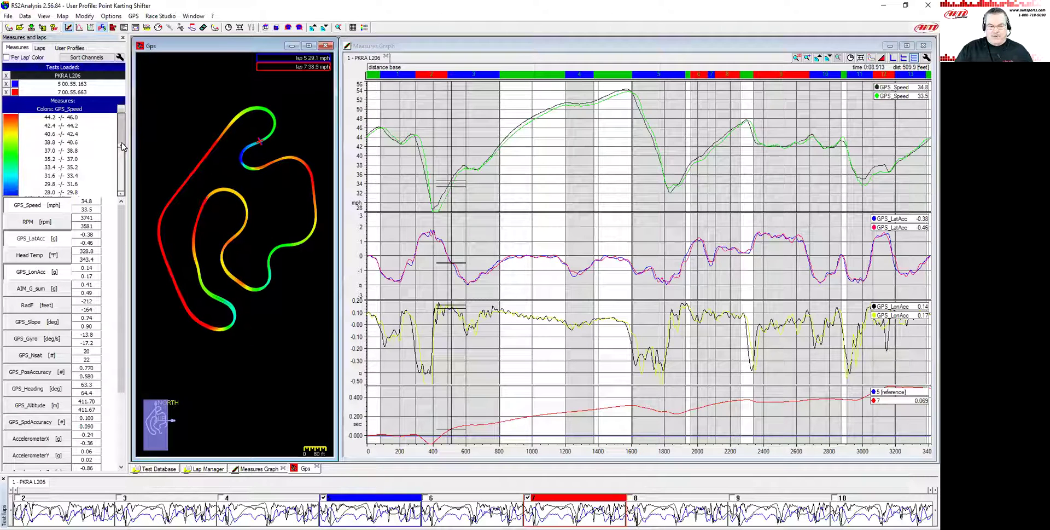
mouse_move(121, 145)
left_mouse_down()
mouse_move(122, 131)
mouse_move(128, 156)
mouse_move(122, 127)
left_mouse_up()
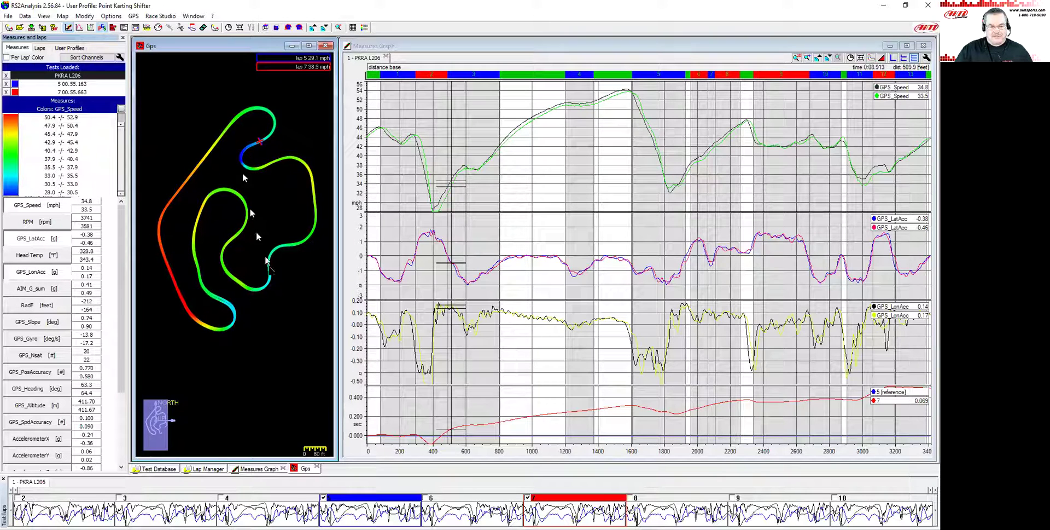
left_click(484, 155)
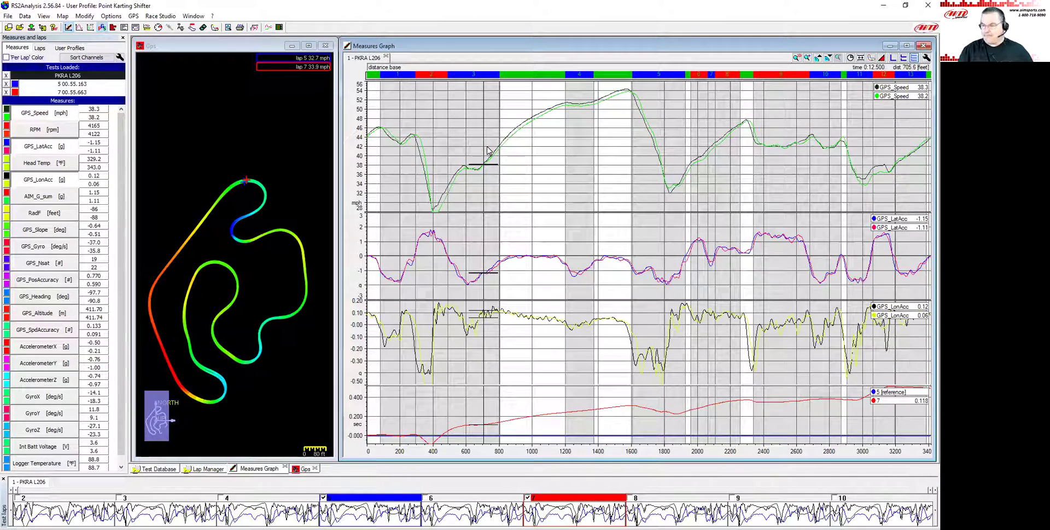
- Compare both laps' speeds near 1464, 904 and 756 feet on the graphs and locate these points on the GPS map
left_click(610, 142)
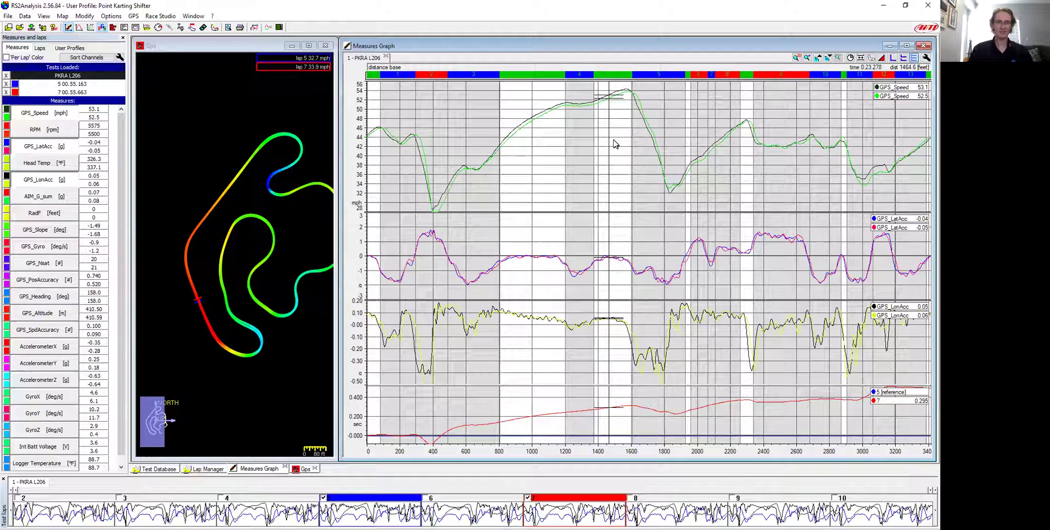
left_click(517, 141)
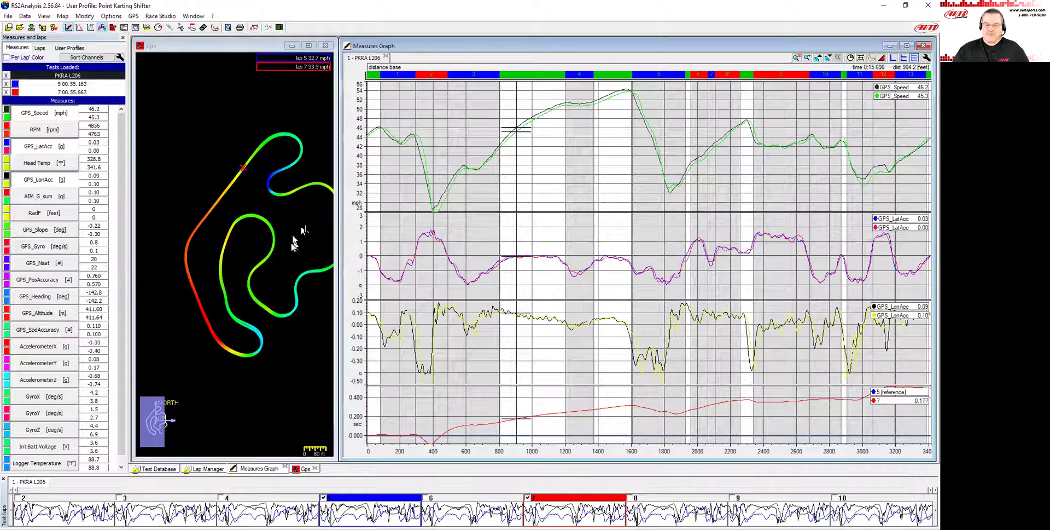
left_click_drag(301, 238, 267, 213)
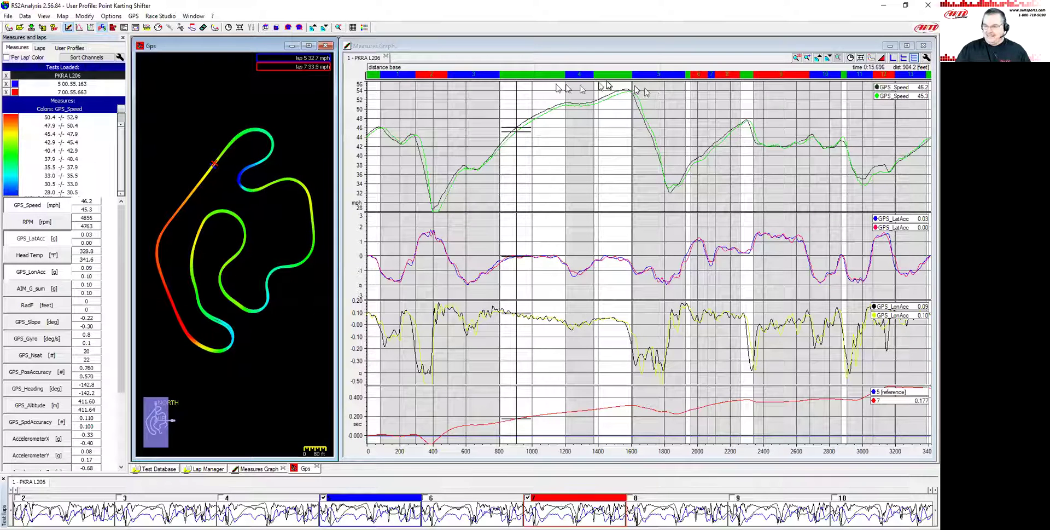
left_click(493, 189)
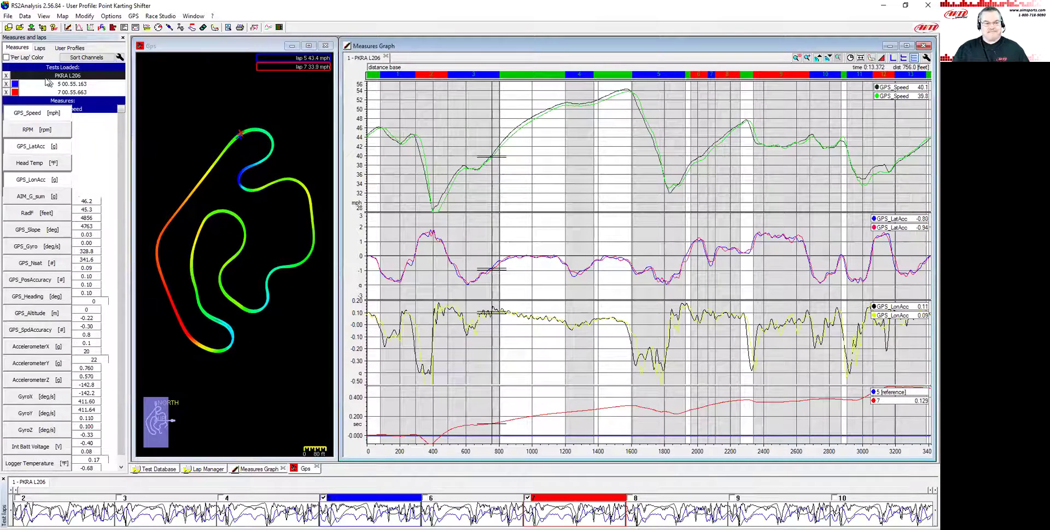
- Switch the traces to per-lap colours and add a Head Temp plot to the graphs, with the cursor near 1046 feet
left_click(6, 57)
left_click(541, 163)
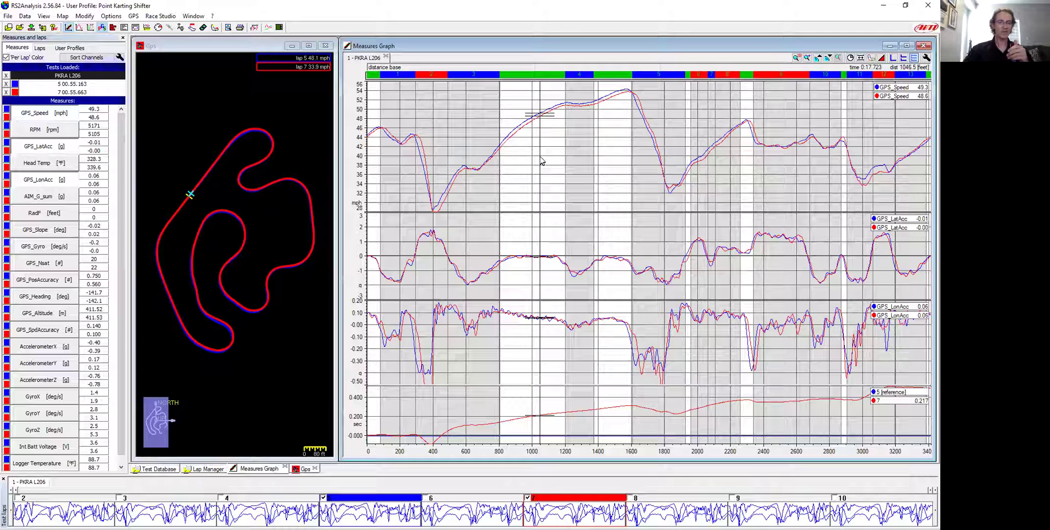
double_click(47, 165)
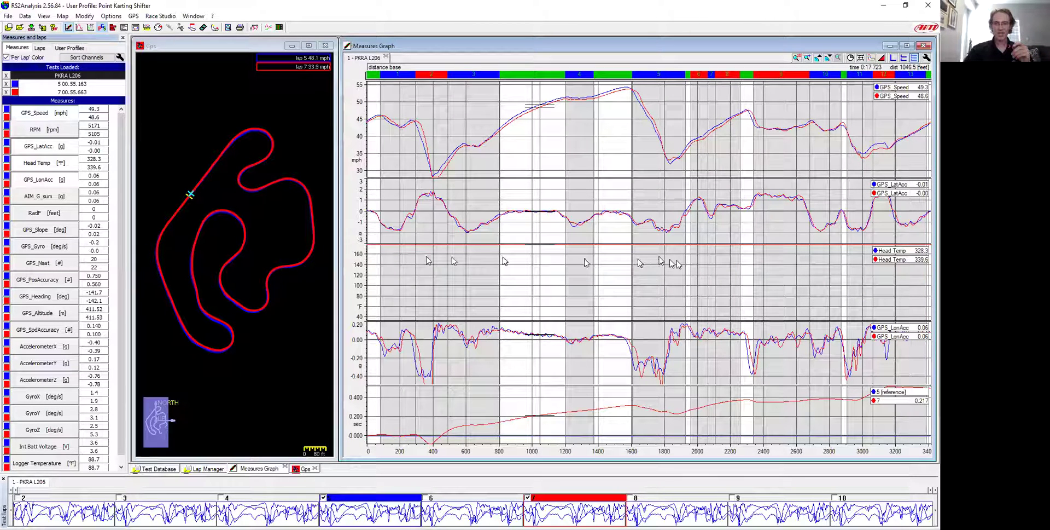
- Fit the Head Temp plot to its data, and set its plotting scale to a maximum of 350 and a minimum of 300
double_click(356, 267)
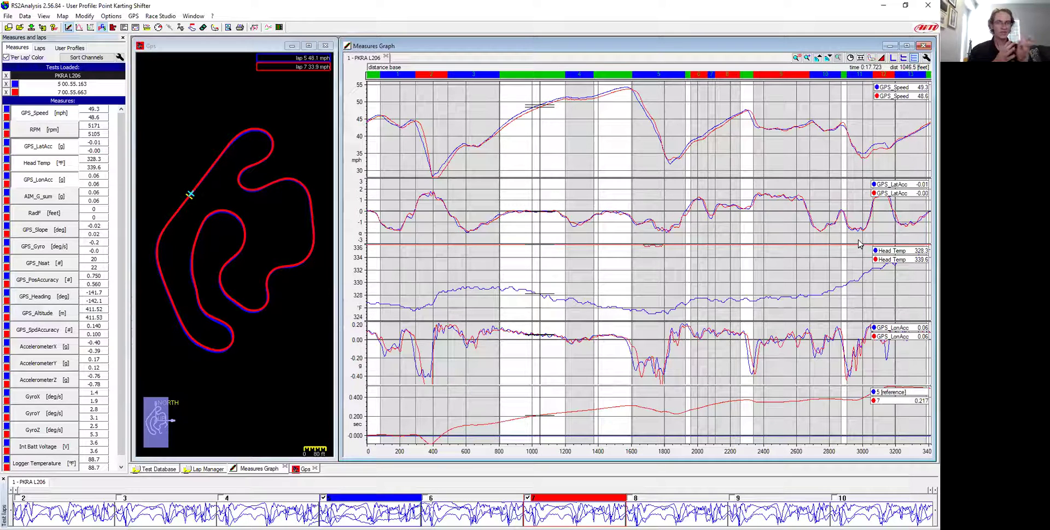
double_click(48, 164)
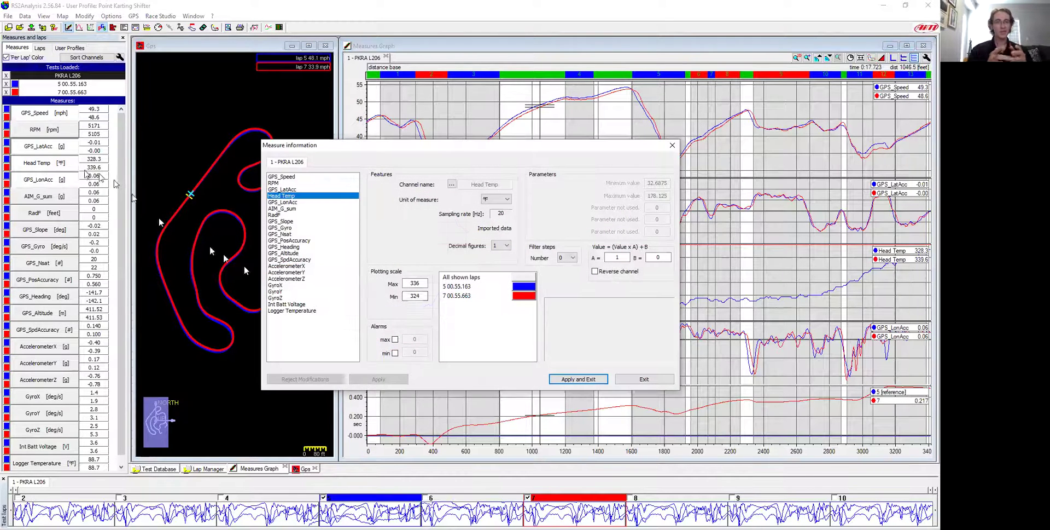
left_click_drag(420, 283, 395, 283)
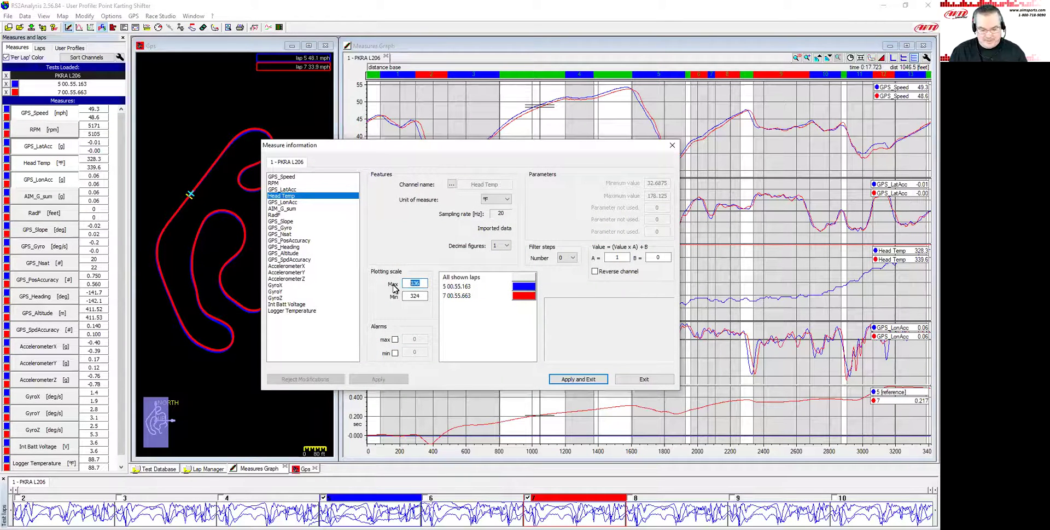
type("350")
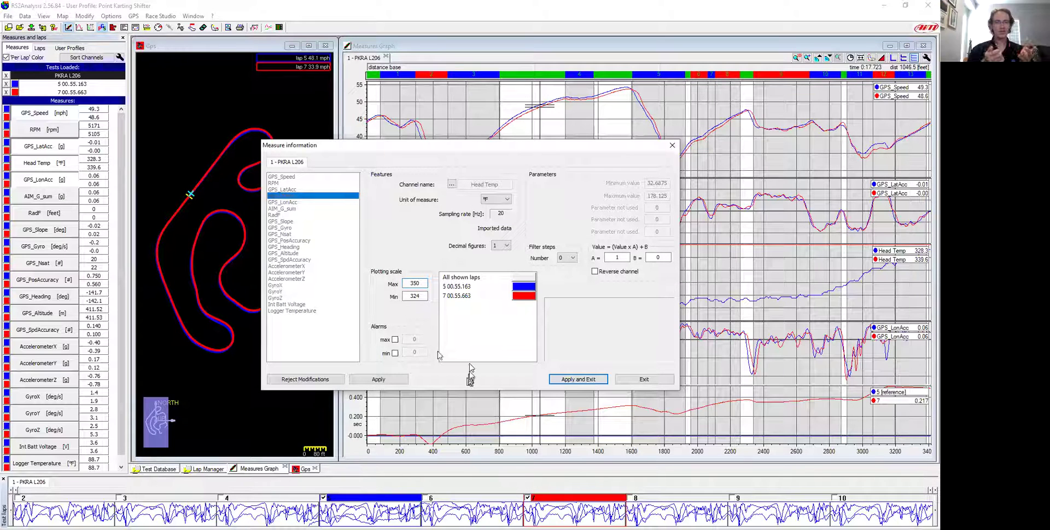
left_click_drag(422, 296, 395, 296)
type("300")
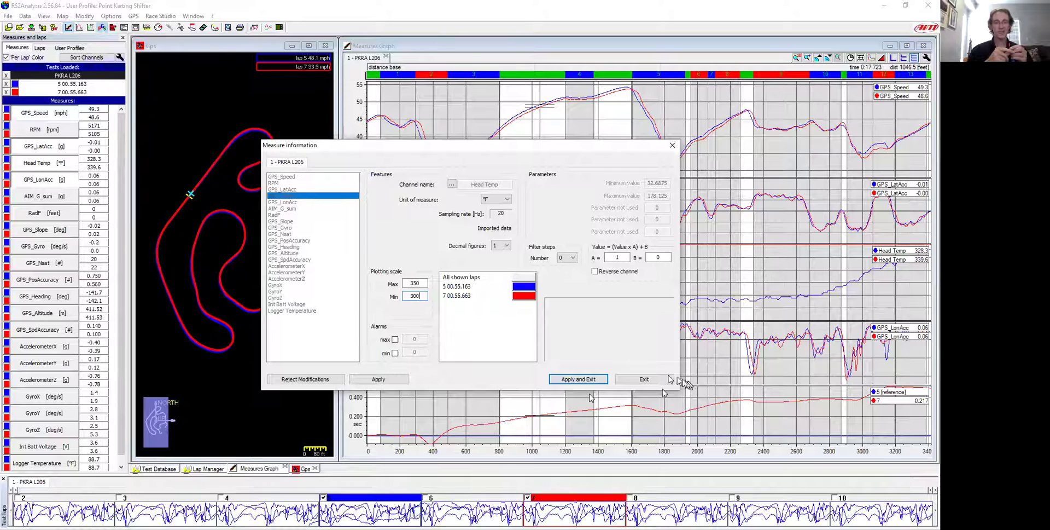
left_click(599, 382)
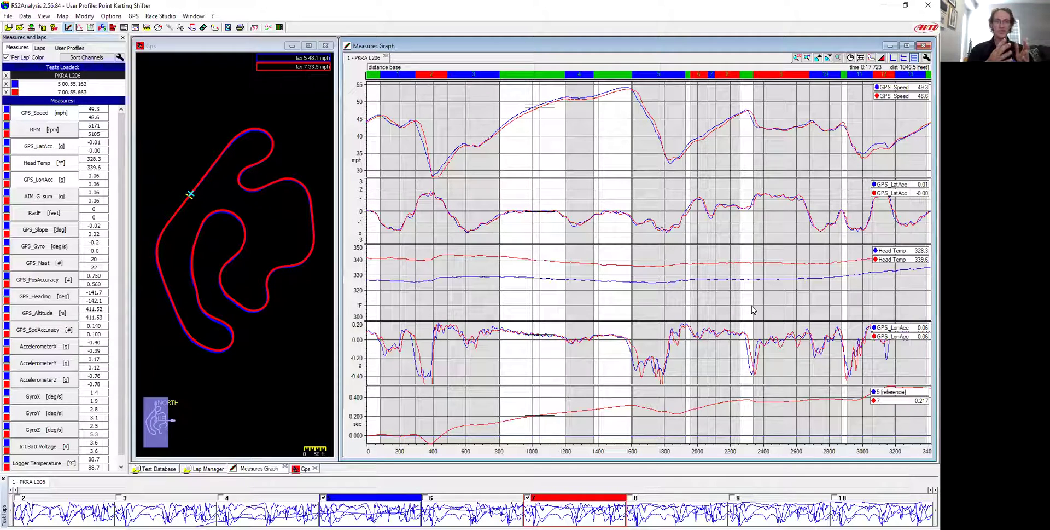
- Replace the GPS_LatAcc and GPS_LonAcc plots with an RPM plot and autoscale it to fit both laps' traces
left_click(49, 131)
left_click(47, 146)
left_click(46, 183)
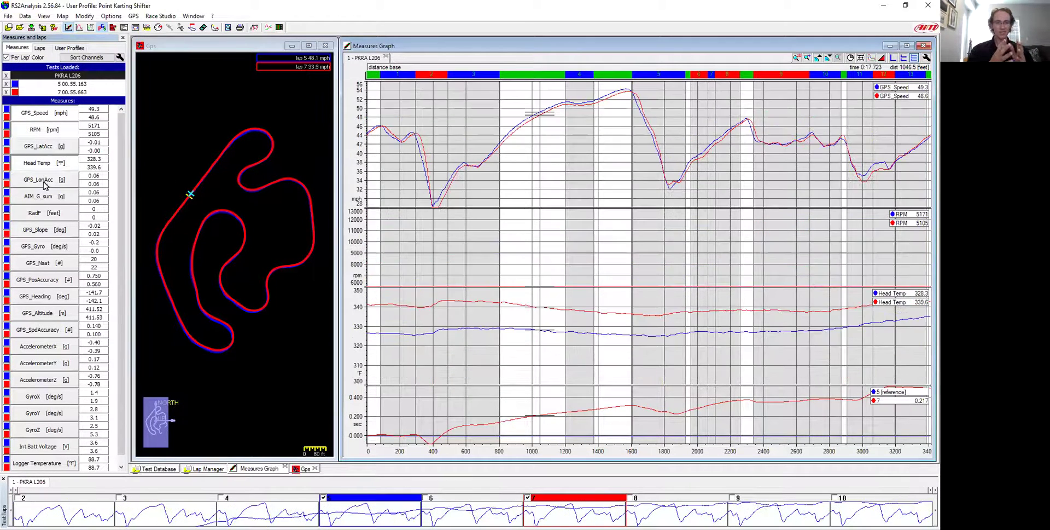
double_click(352, 244)
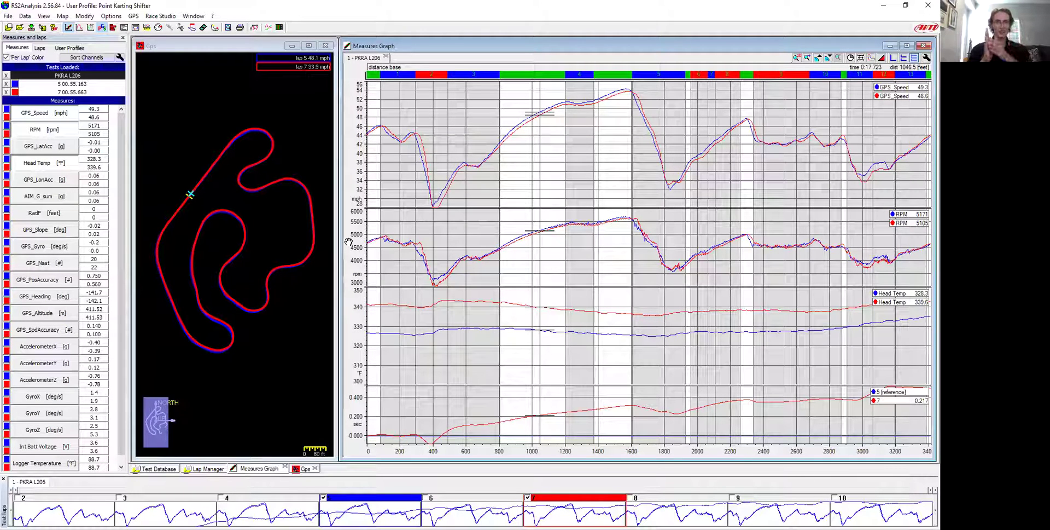
- Compare both laps' speed, RPM and head temperature near 1550 and 1636 feet, ending with the cursor at 1550 feet
left_click(624, 220)
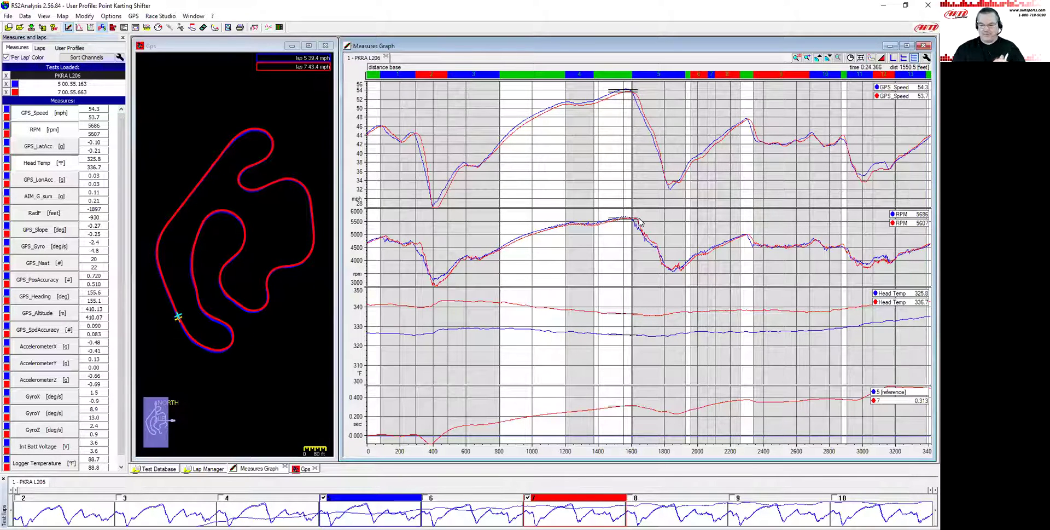
mouse_move(509, 305)
left_mouse_down()
mouse_move(629, 322)
mouse_move(563, 305)
mouse_move(492, 307)
mouse_move(580, 326)
mouse_move(468, 333)
mouse_move(636, 334)
left_mouse_up()
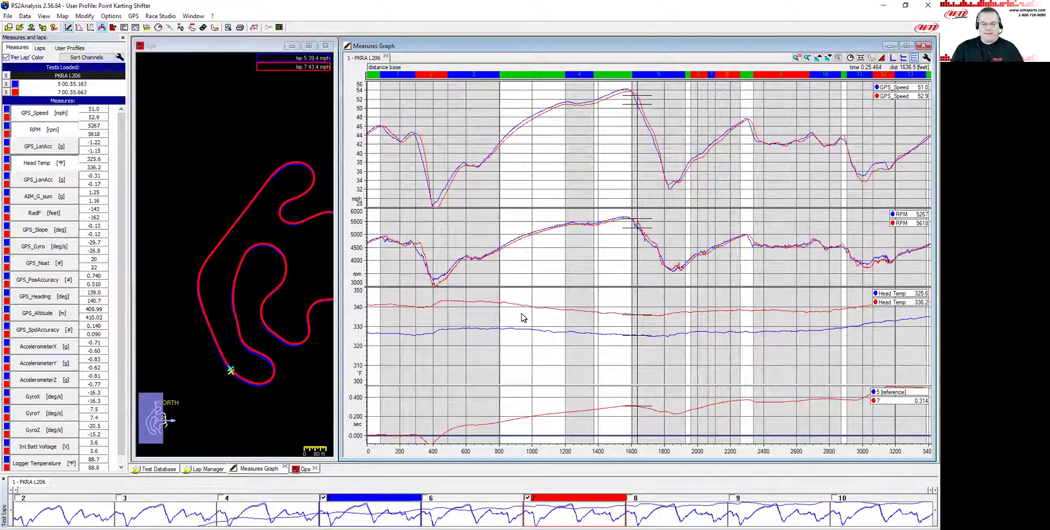
left_click(624, 221)
left_click_drag(624, 220, 624, 222)
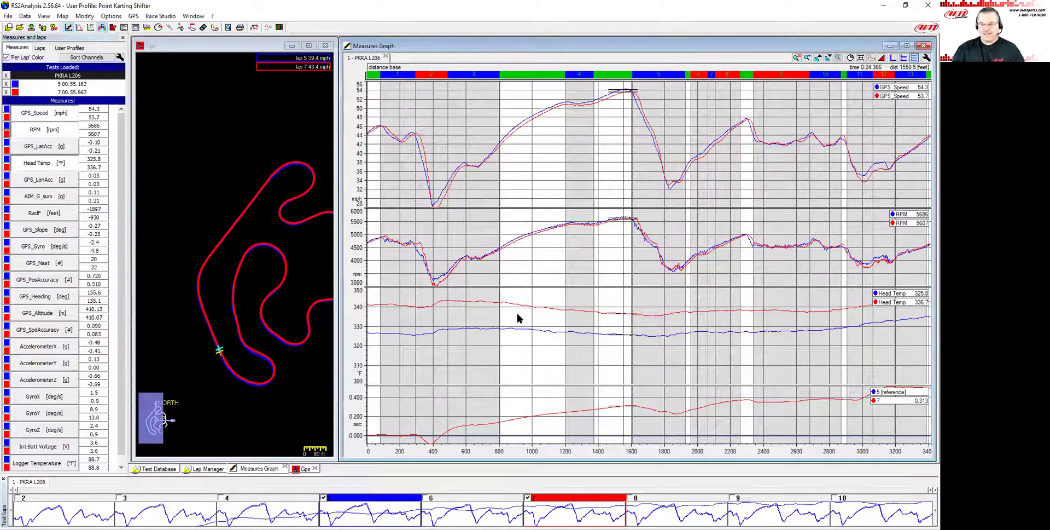